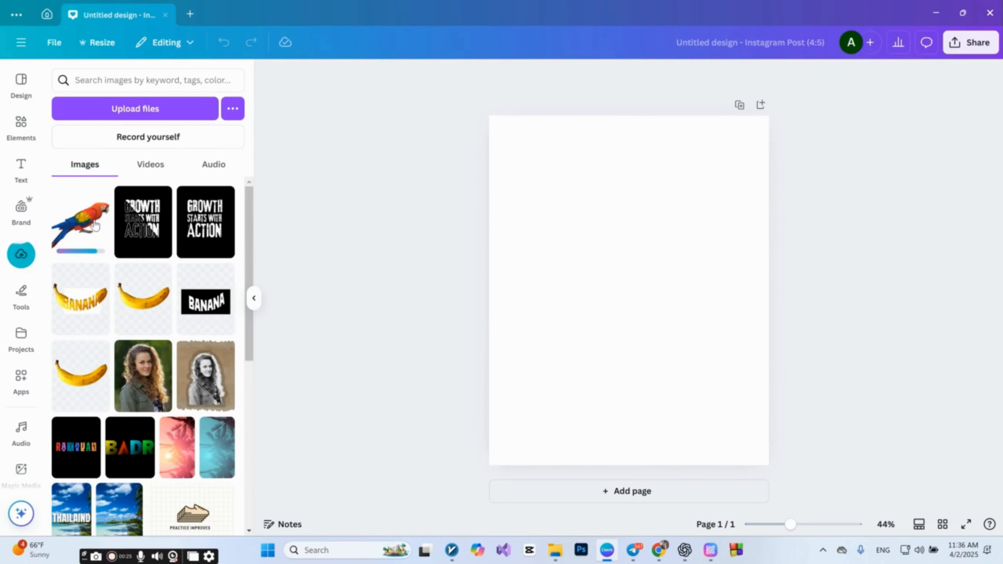
Place the uploaded parrot image on the page and enlarge it to fill the whole page
{"action": "left_click", "coordinate": [97, 238]}
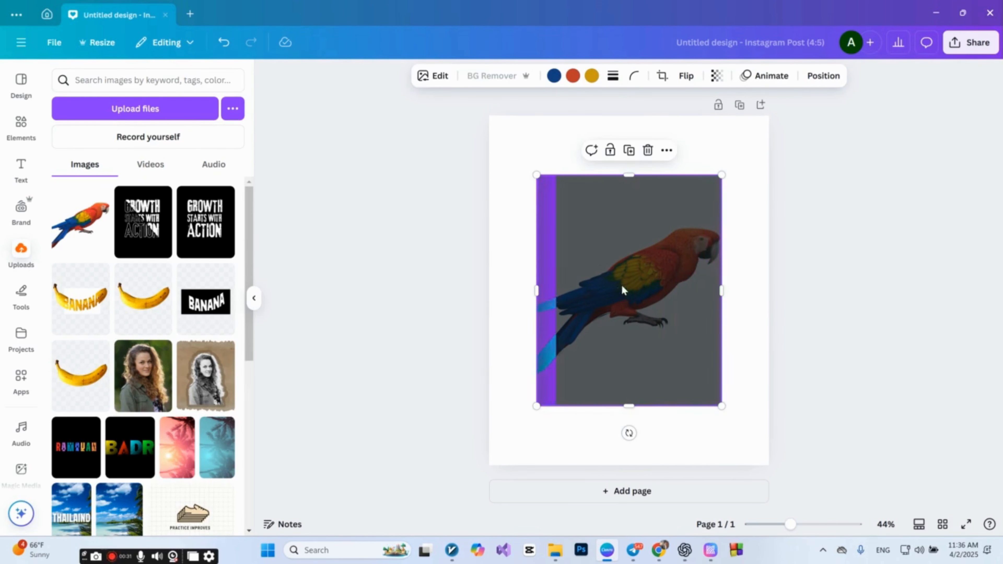
{"action": "left_click_drag", "start_coordinate": [625, 287], "coordinate": [577, 229]}
{"action": "left_click_drag", "start_coordinate": [673, 346], "coordinate": [745, 475]}
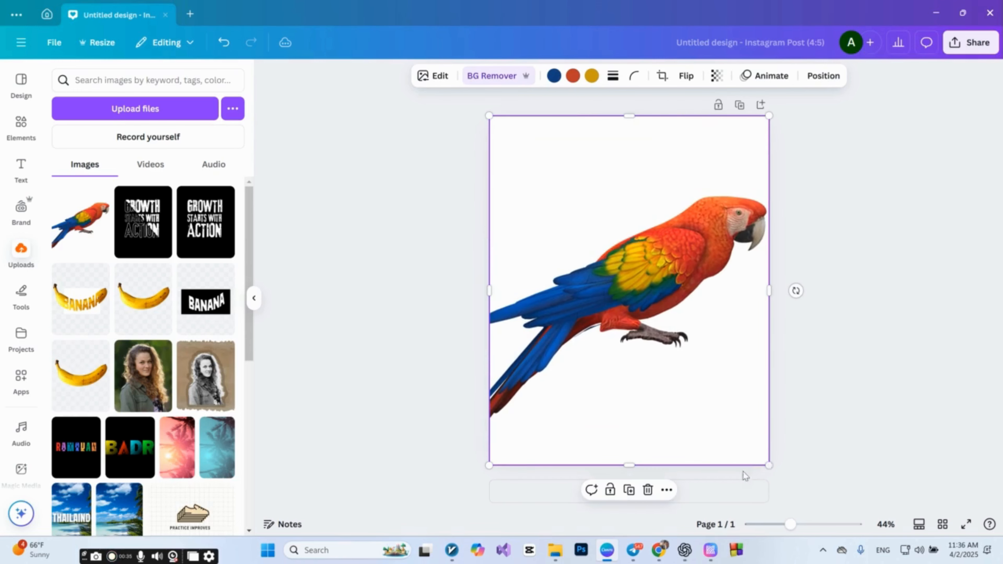
Add the recently used multicolour powder image and set it as the page background behind the parrot
{"action": "left_click", "coordinate": [21, 126]}
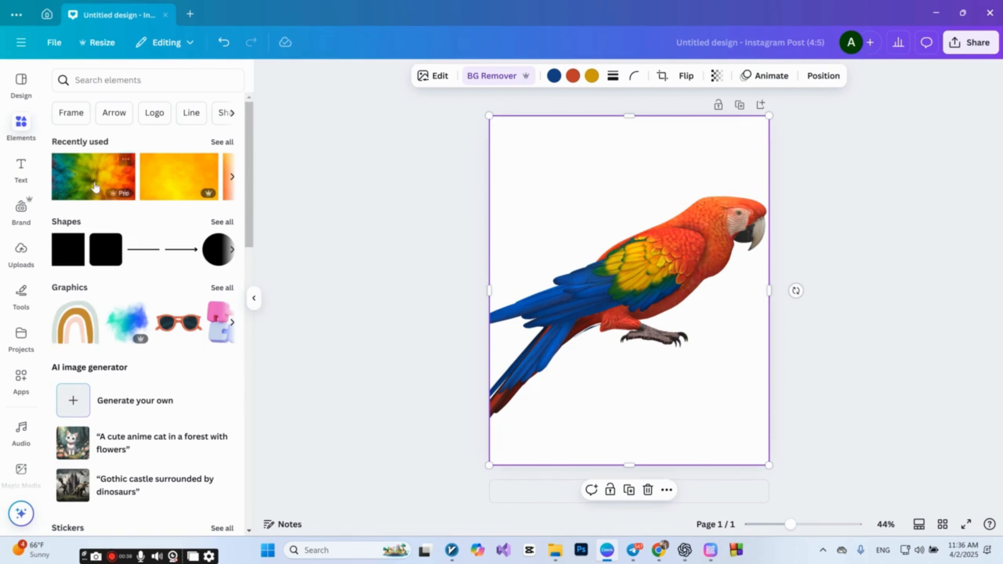
{"action": "left_click", "coordinate": [82, 178]}
{"action": "right_click", "coordinate": [602, 278]}
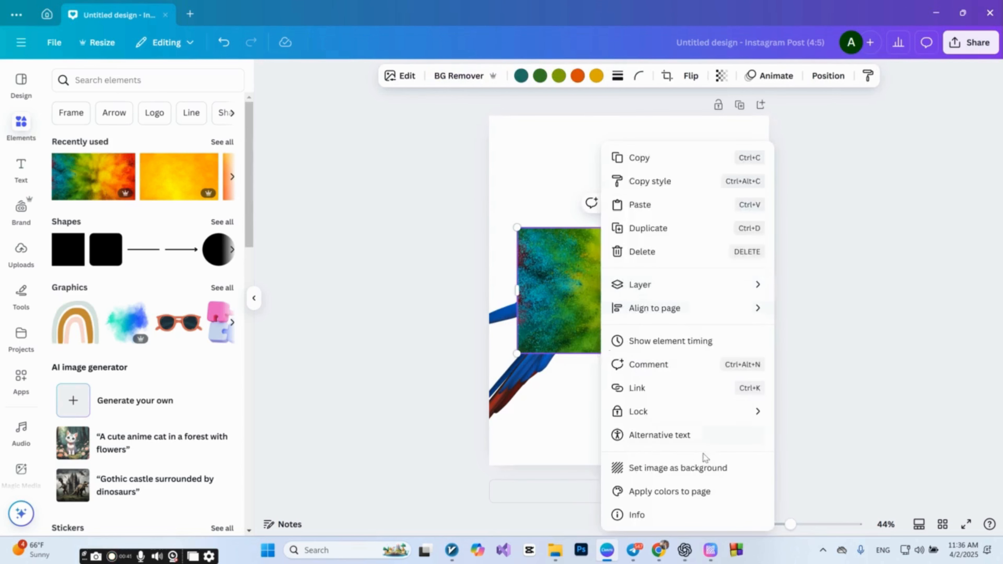
{"action": "left_click", "coordinate": [683, 475]}
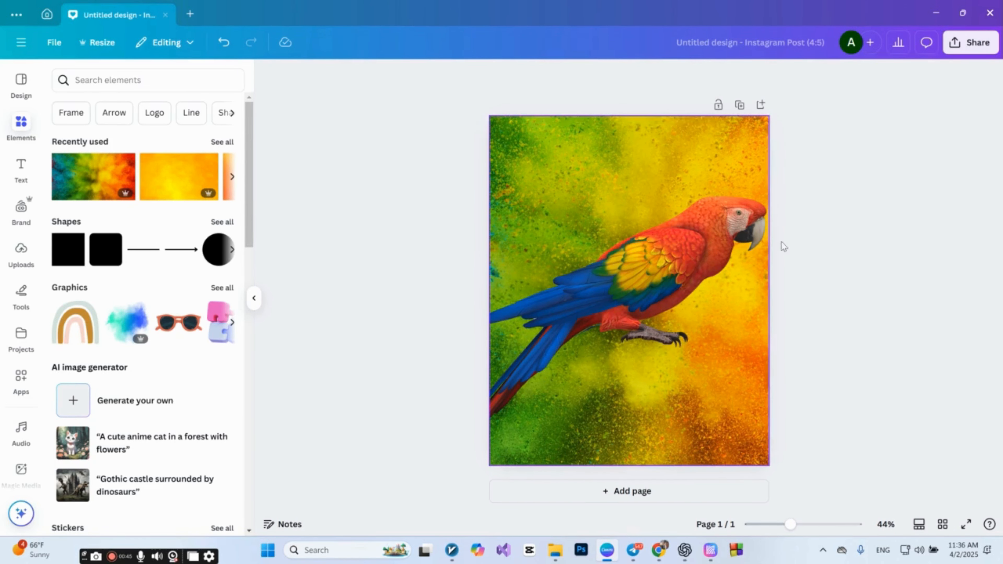
Download the parrot design as a PNG and save it to the Desktop under the name dfg
{"action": "left_click", "coordinate": [973, 51]}
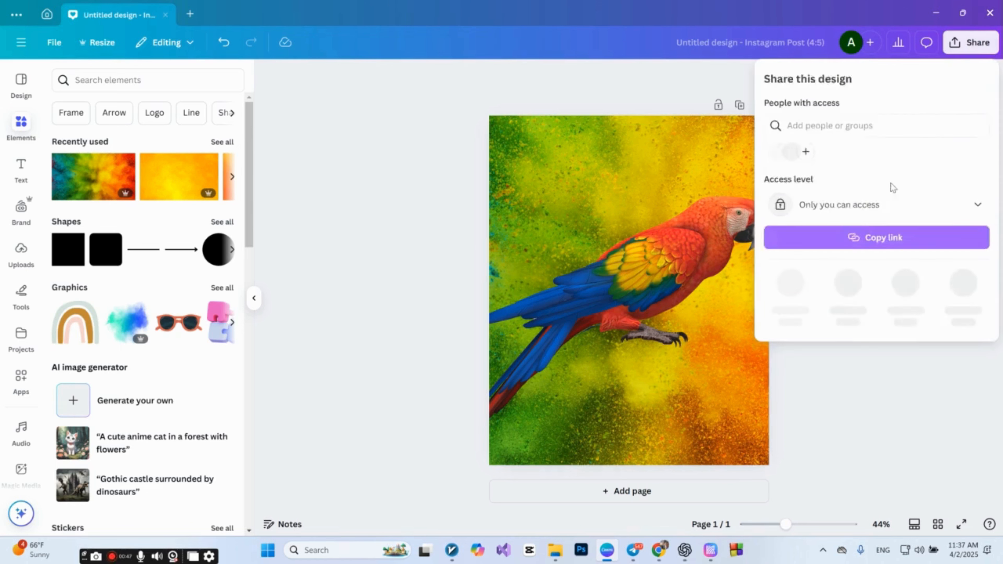
{"action": "left_click", "coordinate": [789, 285]}
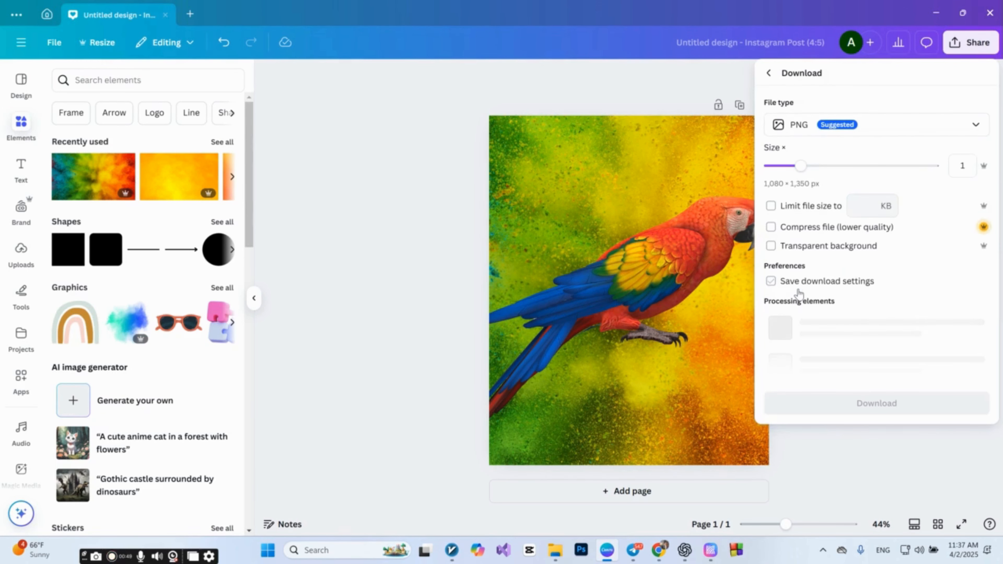
{"action": "left_click", "coordinate": [836, 315]}
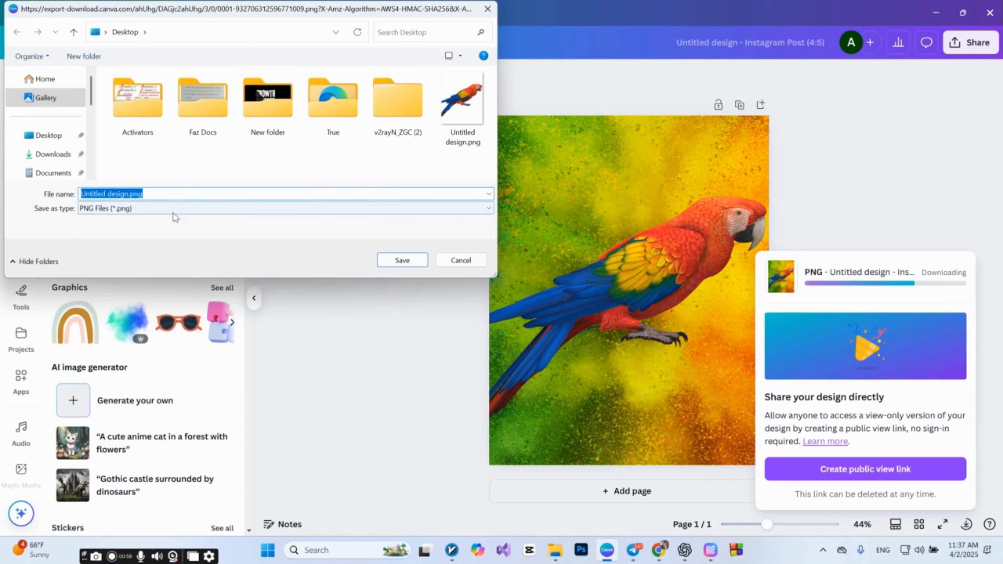
{"action": "type", "text": "dfg"}
{"action": "left_click", "coordinate": [418, 262]}
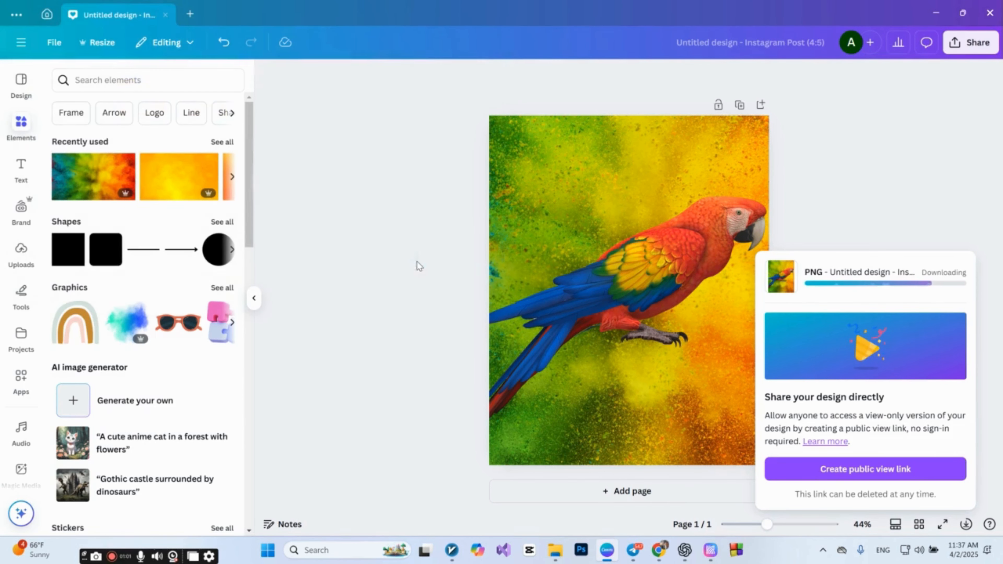
{"action": "left_click", "coordinate": [413, 298]}
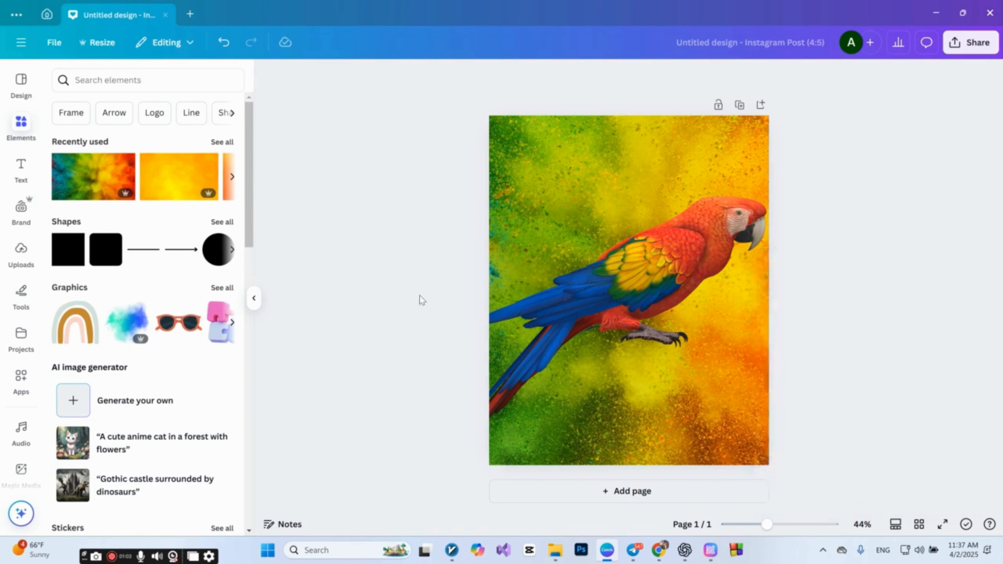
Delete the parrot image and the multicolour background so the page is empty
{"action": "left_click", "coordinate": [656, 400]}
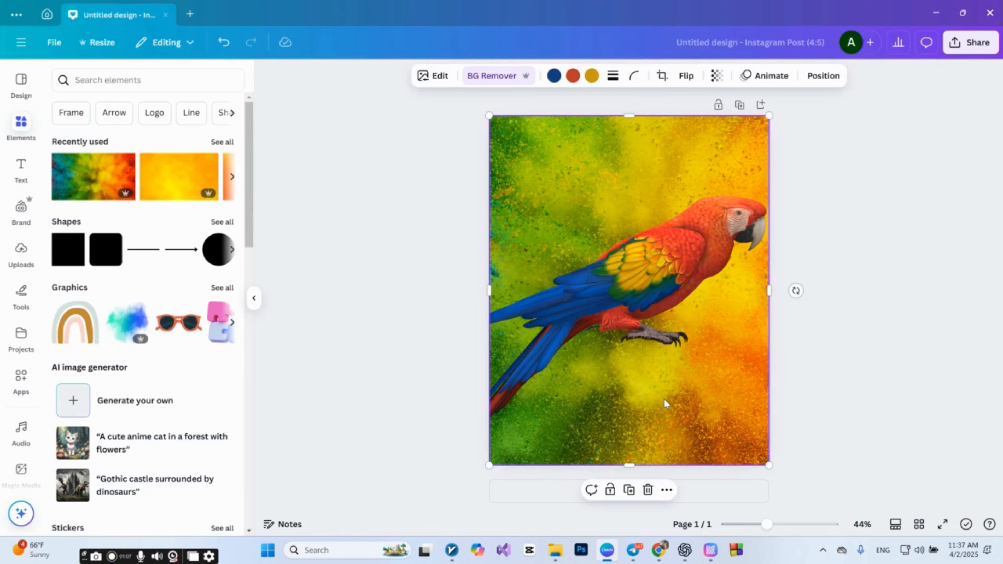
{"action": "key", "text": "Delete"}
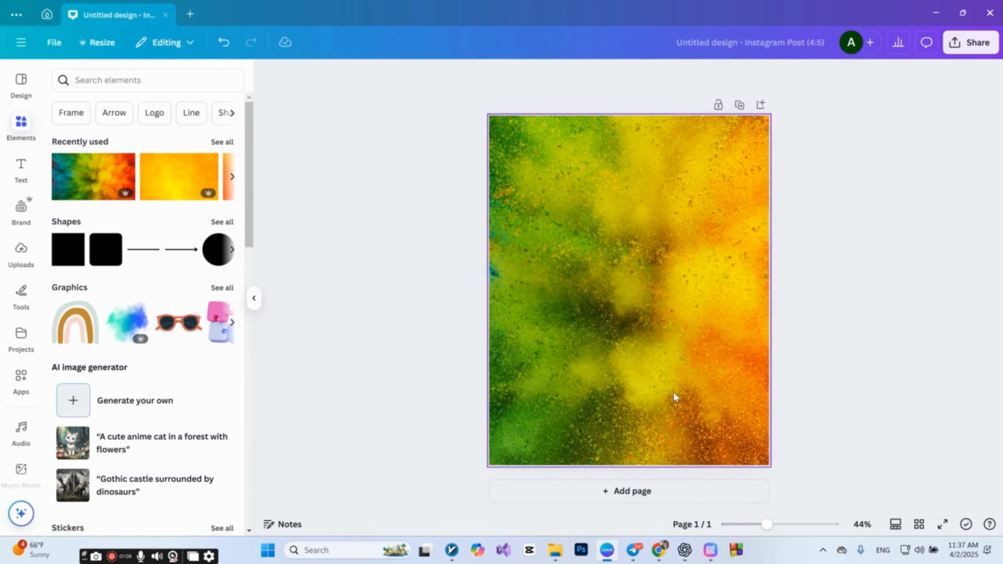
{"action": "left_click", "coordinate": [666, 383]}
{"action": "key", "text": "Delete"}
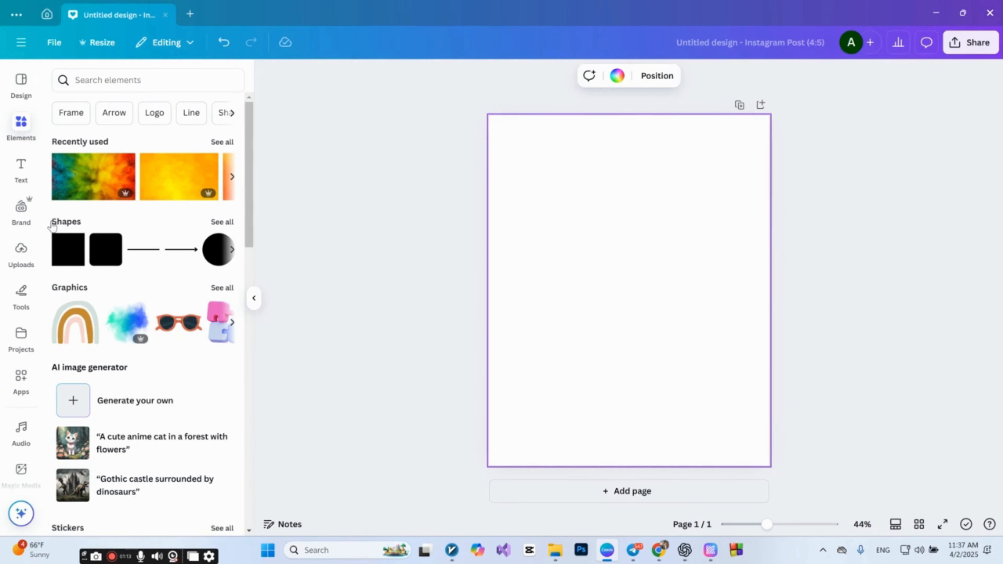
Add the letter frames B, I, R and D from the Letters frame collection to the page
{"action": "left_click", "coordinate": [26, 120]}
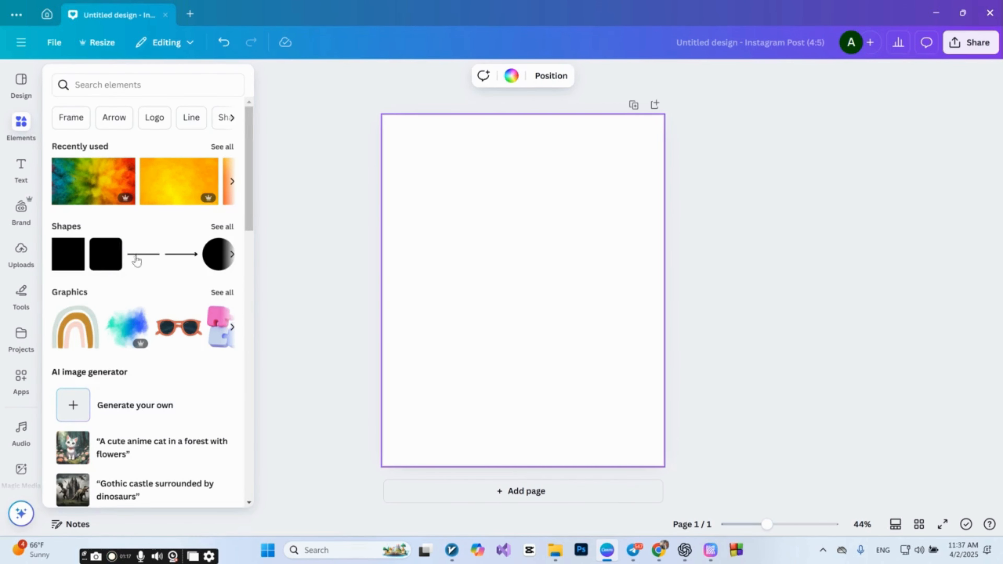
{"action": "scroll", "coordinate": [137, 277], "scroll_direction": "down", "scroll_amount": 6}
{"action": "scroll", "coordinate": [158, 339], "scroll_direction": "down", "scroll_amount": 3}
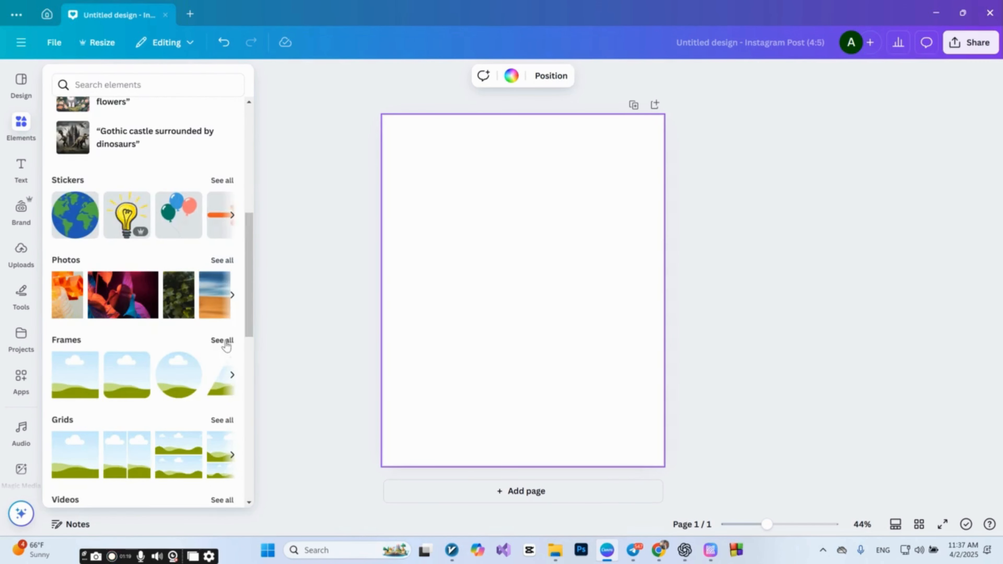
{"action": "left_click", "coordinate": [224, 341]}
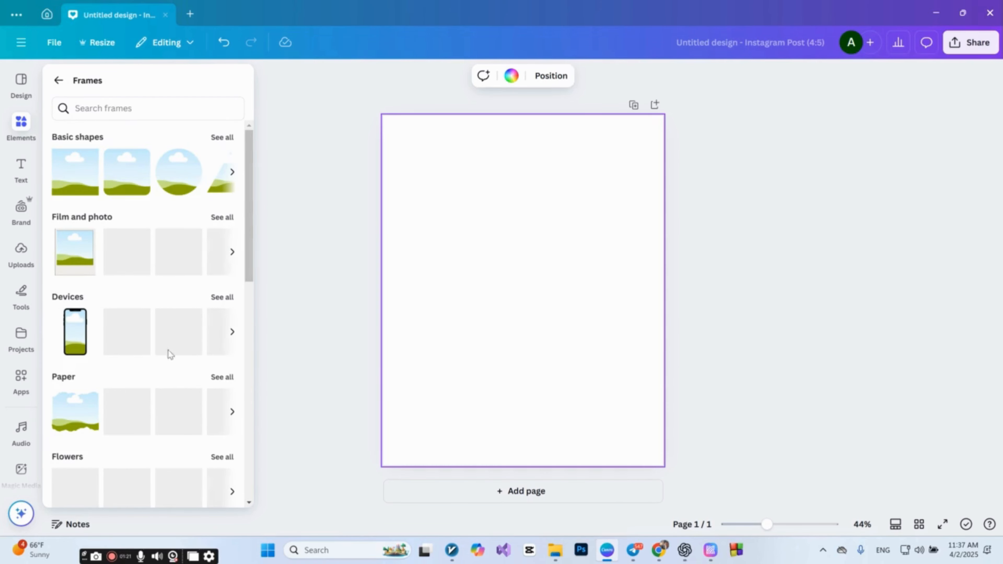
{"action": "scroll", "coordinate": [142, 378], "scroll_direction": "down", "scroll_amount": 6}
{"action": "left_click", "coordinate": [21, 128]}
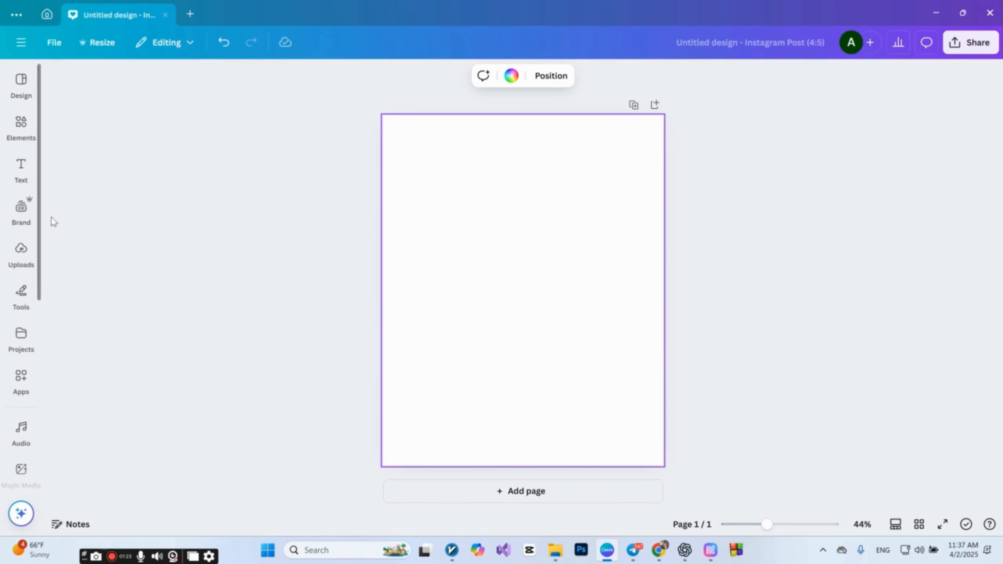
{"action": "left_click", "coordinate": [20, 170]}
{"action": "left_click", "coordinate": [21, 128]}
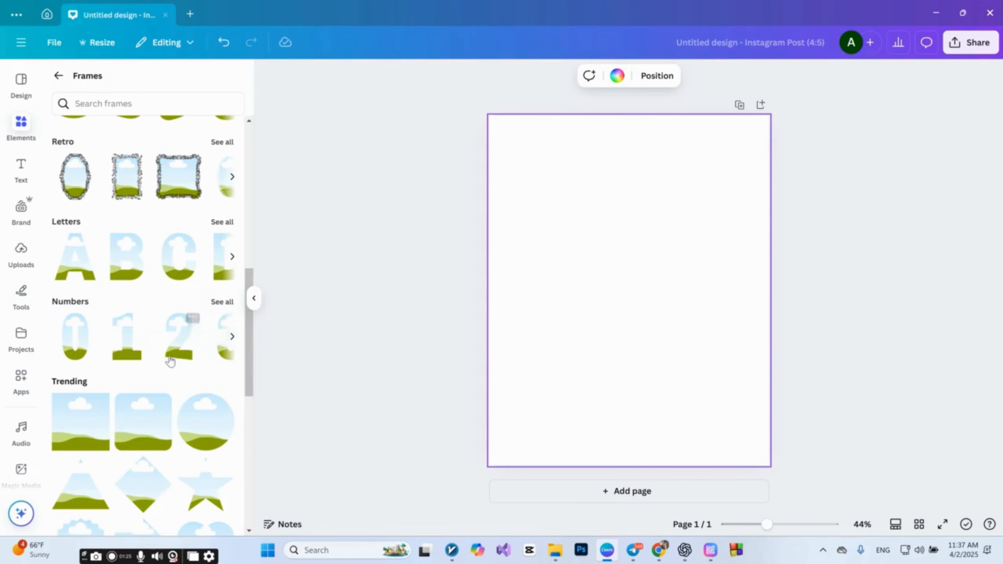
{"action": "left_click", "coordinate": [224, 222]}
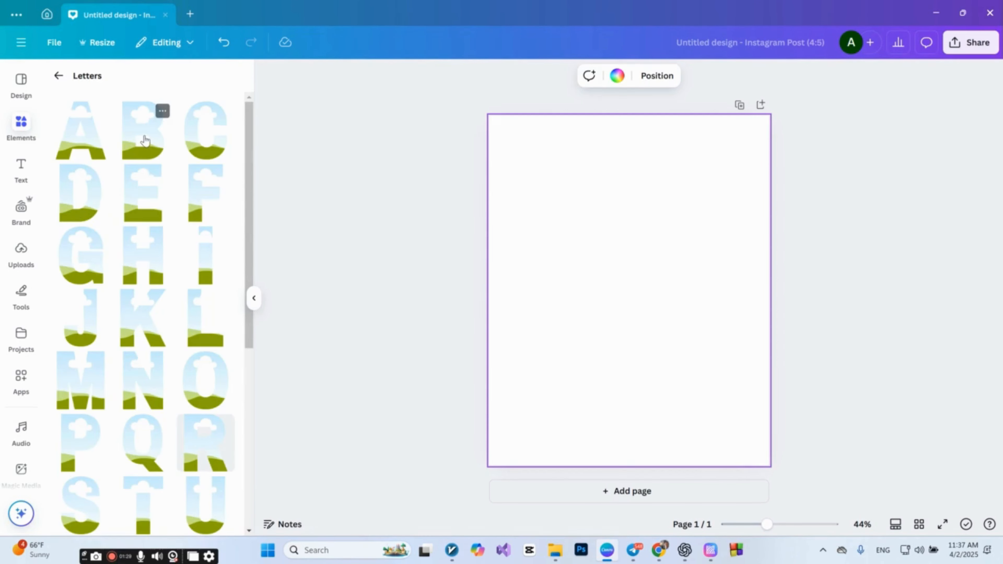
{"action": "left_click", "coordinate": [144, 139]}
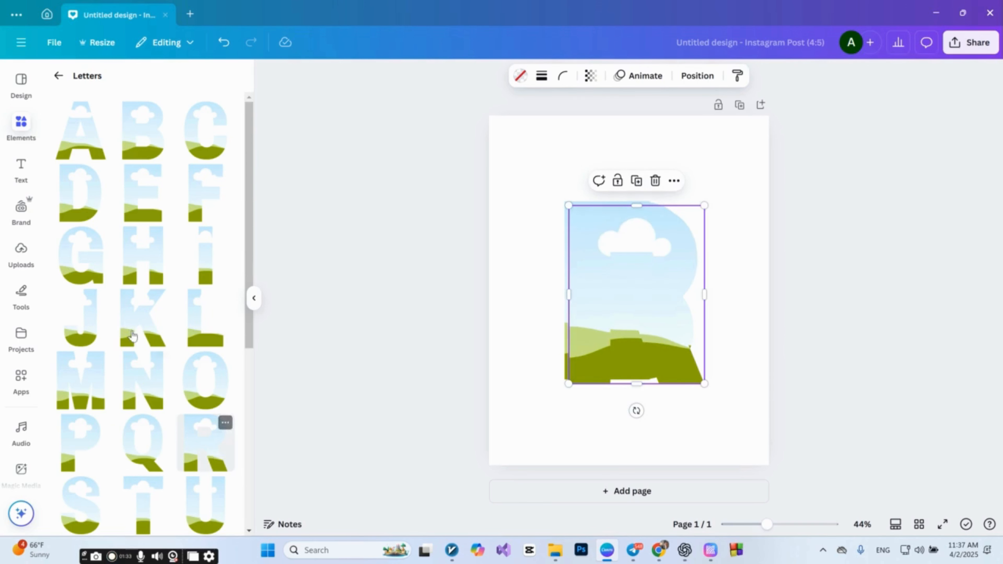
{"action": "left_click_drag", "start_coordinate": [83, 194], "coordinate": [635, 297]}
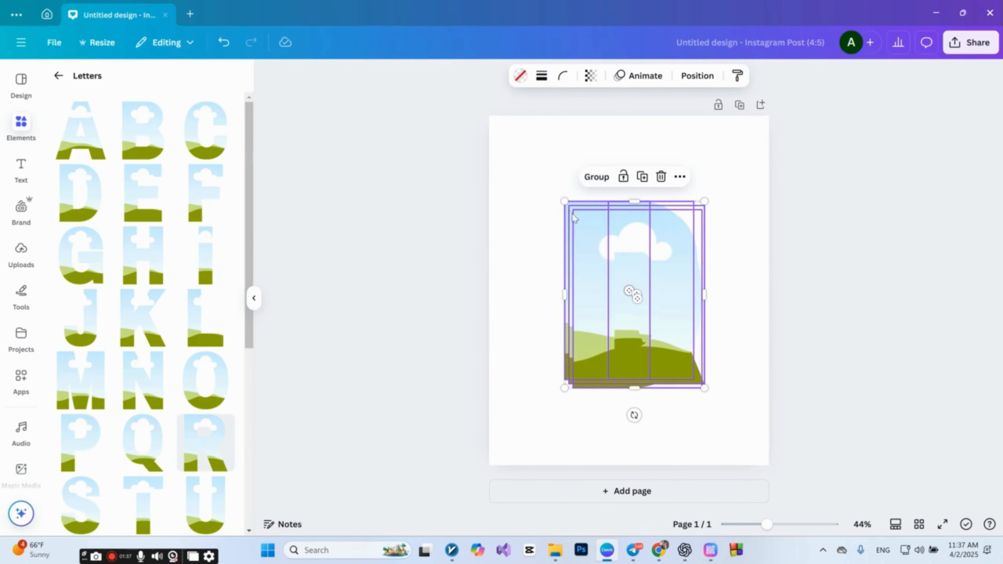
Shrink the four stacked letter frames together and arrange them side by side to spell BIRD
{"action": "left_click_drag", "start_coordinate": [573, 215], "coordinate": [633, 306]}
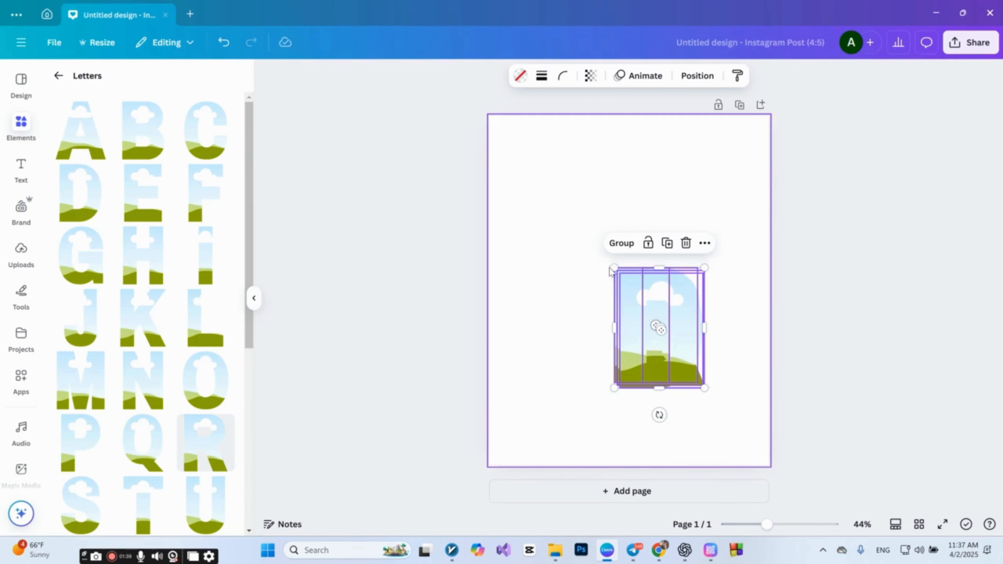
{"action": "left_click_drag", "start_coordinate": [614, 268], "coordinate": [734, 282]}
{"action": "left_click", "coordinate": [670, 321]}
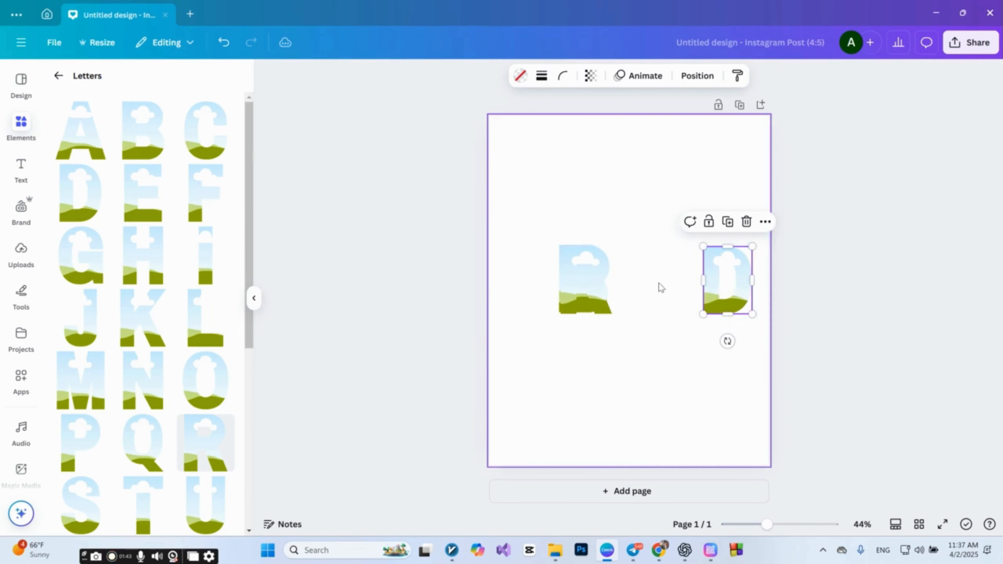
{"action": "left_click_drag", "start_coordinate": [589, 286], "coordinate": [672, 286]}
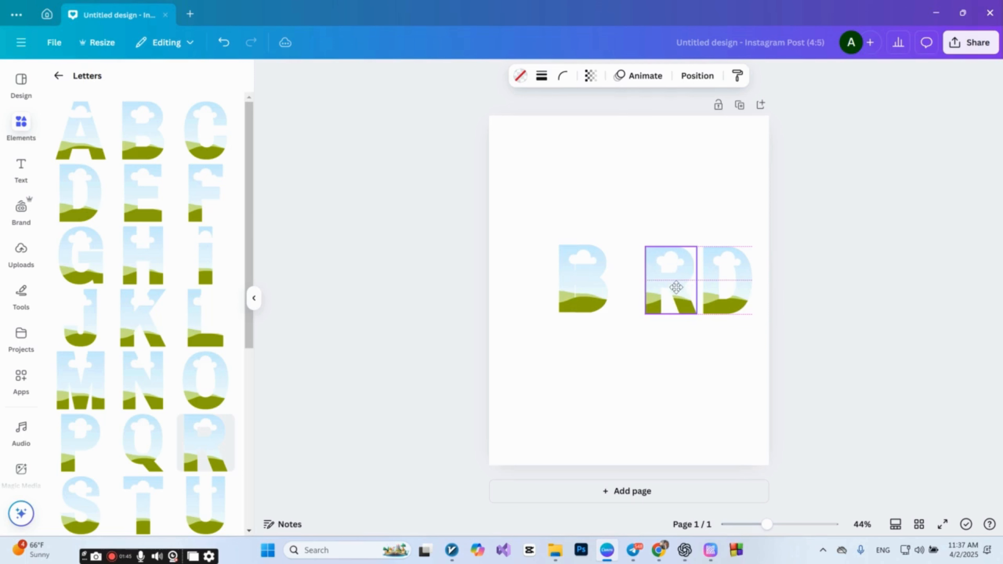
{"action": "mouse_move", "coordinate": [590, 286]}
{"action": "left_mouse_down"}
{"action": "mouse_move", "coordinate": [635, 288]}
{"action": "mouse_move", "coordinate": [594, 288]}
{"action": "left_mouse_up"}
{"action": "left_click", "coordinate": [653, 394]}
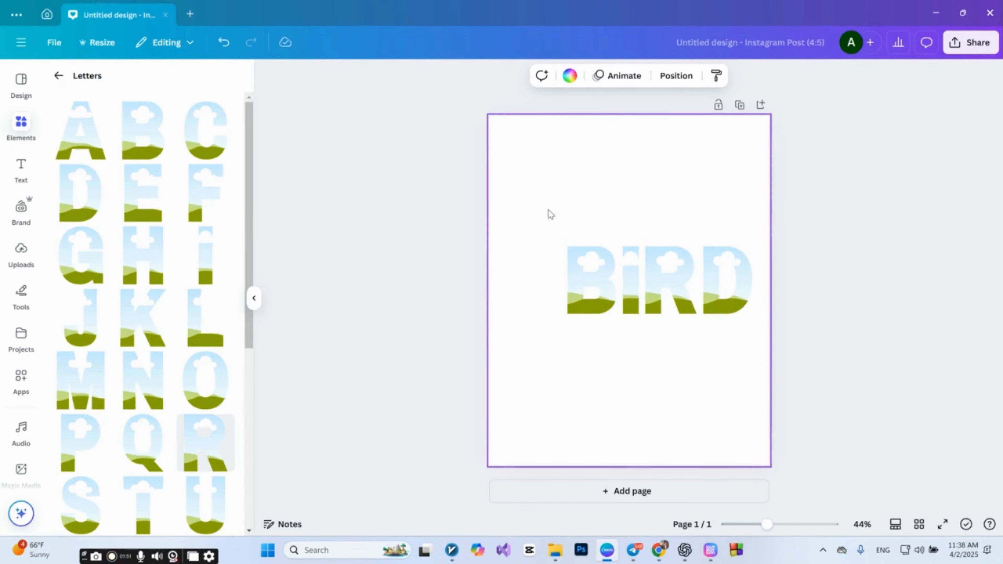
Enlarge the four BIRD letter frames together to nearly the page width and move them to the middle of the page
{"action": "left_click_drag", "start_coordinate": [548, 214], "coordinate": [821, 395]}
{"action": "left_click_drag", "start_coordinate": [568, 248], "coordinate": [512, 227]}
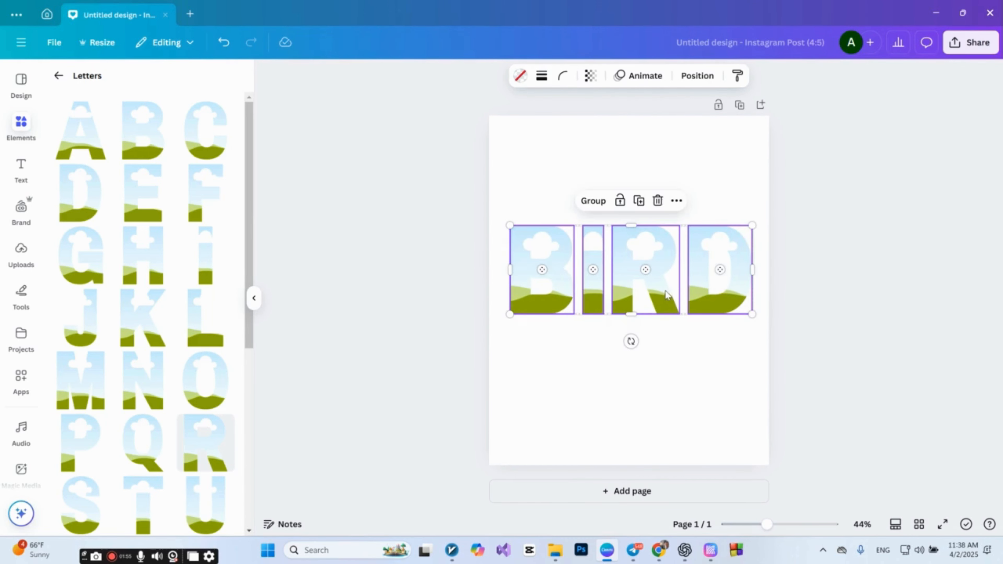
{"action": "left_click_drag", "start_coordinate": [665, 292], "coordinate": [658, 308]}
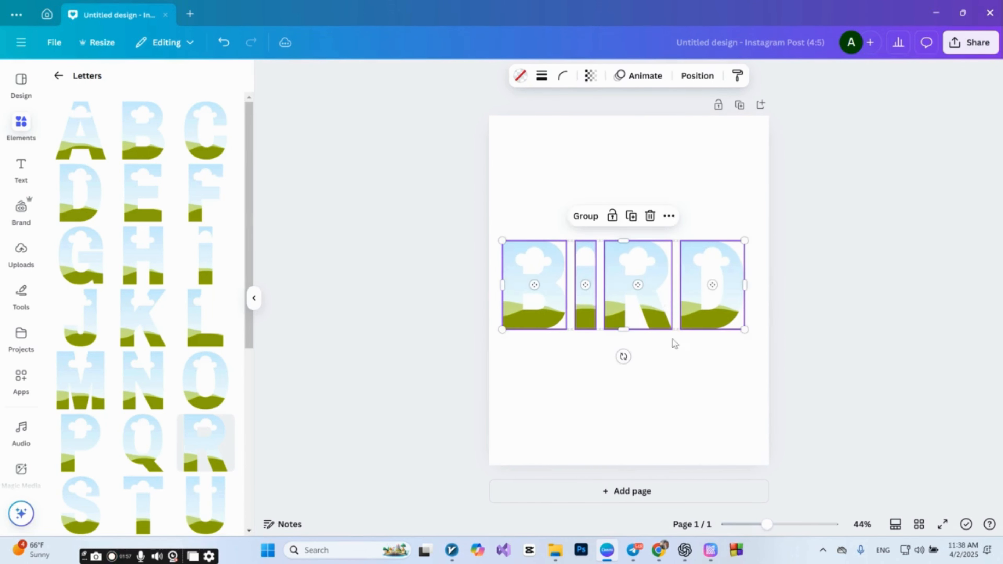
{"action": "left_click", "coordinate": [716, 407]}
{"action": "left_click", "coordinate": [851, 369]}
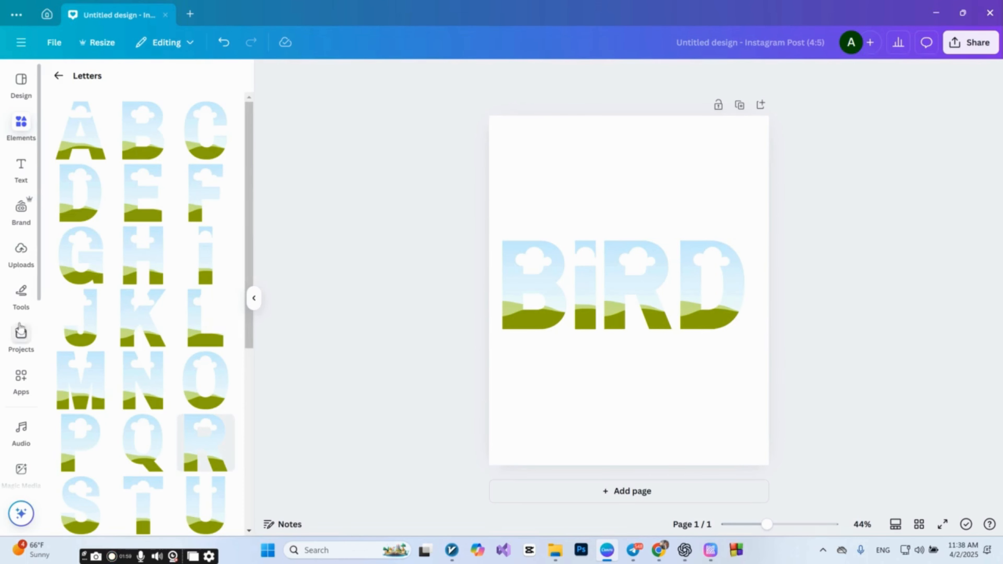
Upload the dfg.png image from the Desktop
{"action": "left_click", "coordinate": [21, 252]}
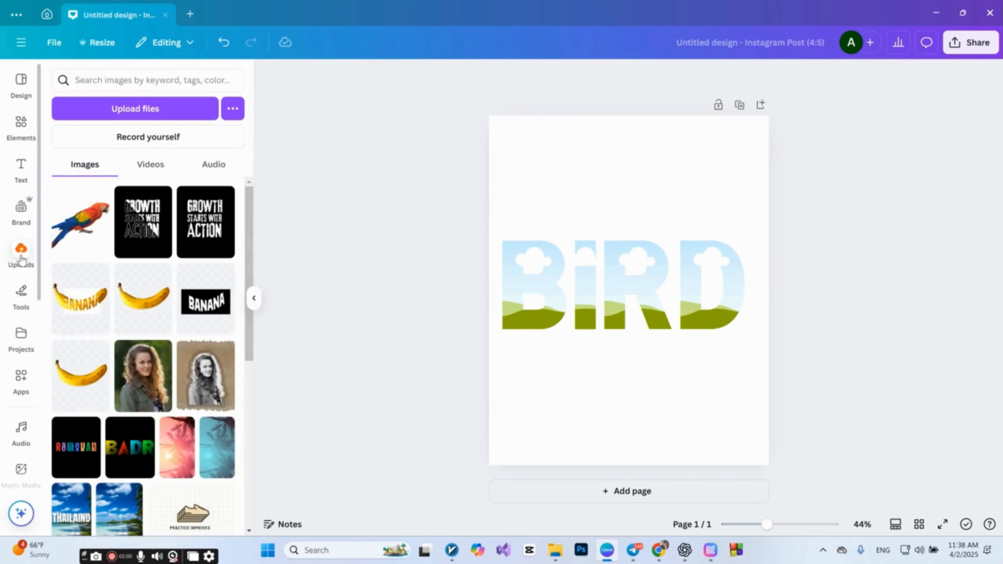
{"action": "left_click", "coordinate": [157, 114]}
{"action": "left_click", "coordinate": [466, 100]}
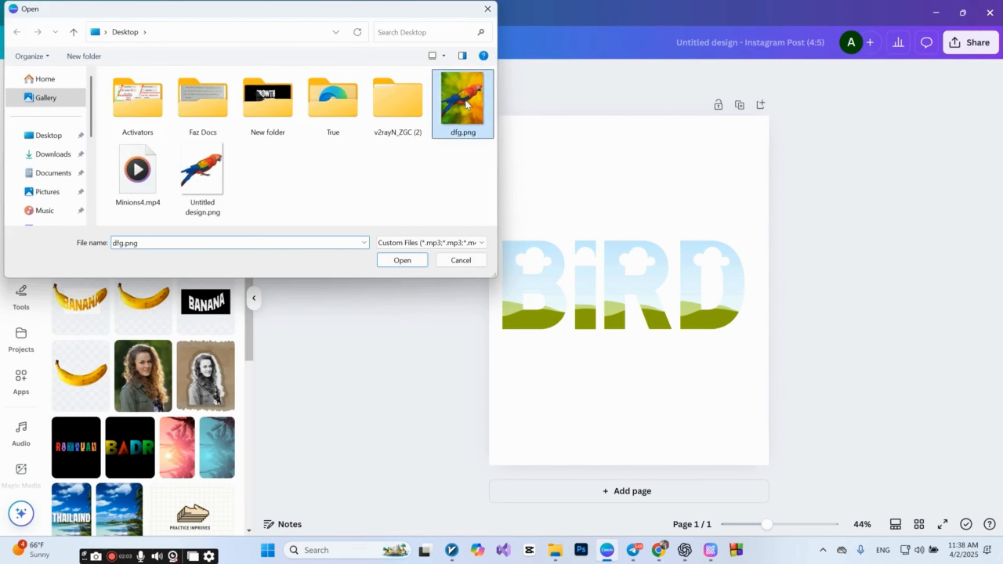
{"action": "double_click", "coordinate": [465, 99]}
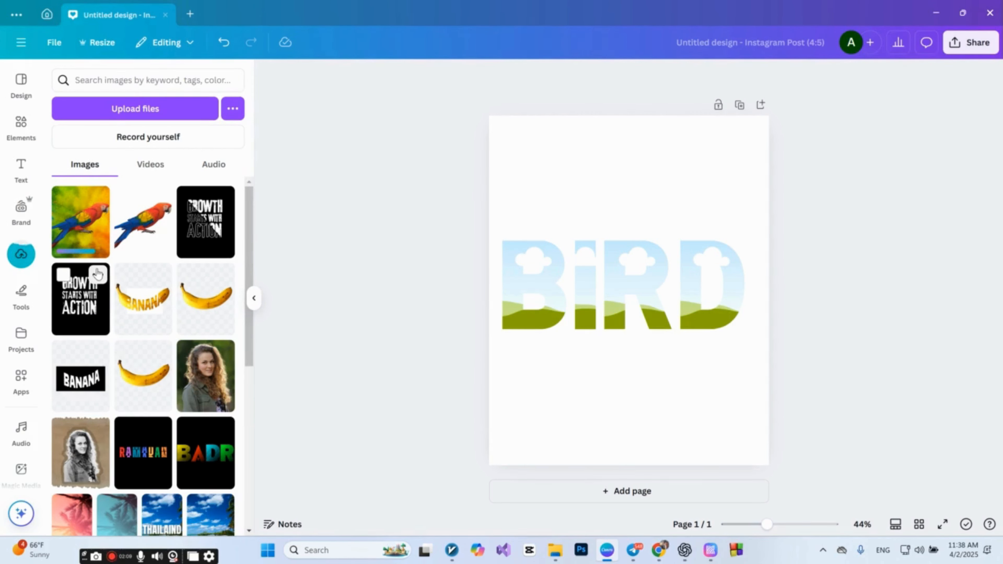
Fill each of the B, I, R and D letter frames with the uploaded parrot-and-background image
{"action": "left_click", "coordinate": [94, 232]}
{"action": "left_click_drag", "start_coordinate": [632, 312], "coordinate": [517, 286]}
{"action": "left_click_drag", "start_coordinate": [667, 380], "coordinate": [708, 462]}
{"action": "left_click_drag", "start_coordinate": [669, 385], "coordinate": [600, 320]}
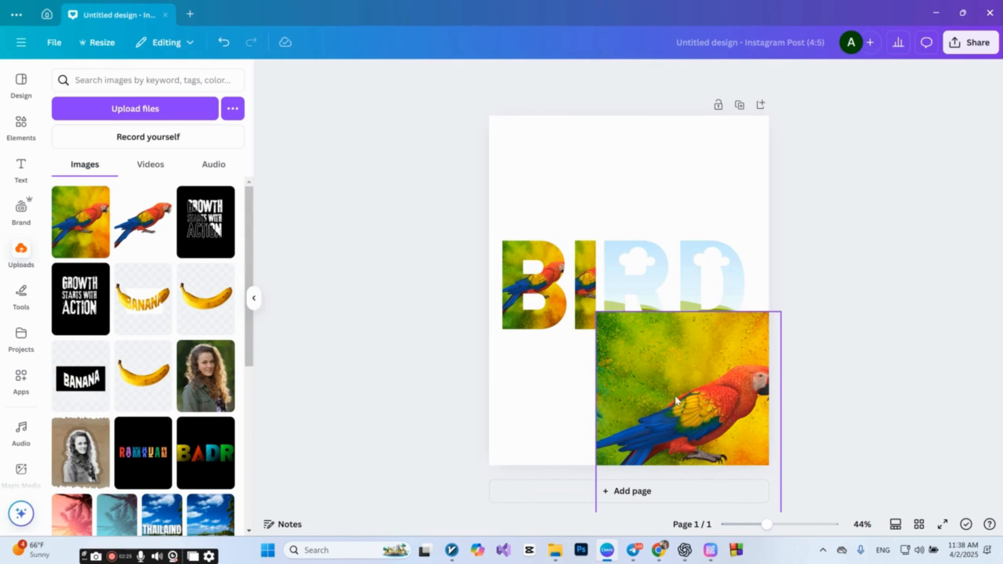
{"action": "left_click_drag", "start_coordinate": [653, 410], "coordinate": [632, 333]}
{"action": "left_click_drag", "start_coordinate": [664, 408], "coordinate": [691, 300]}
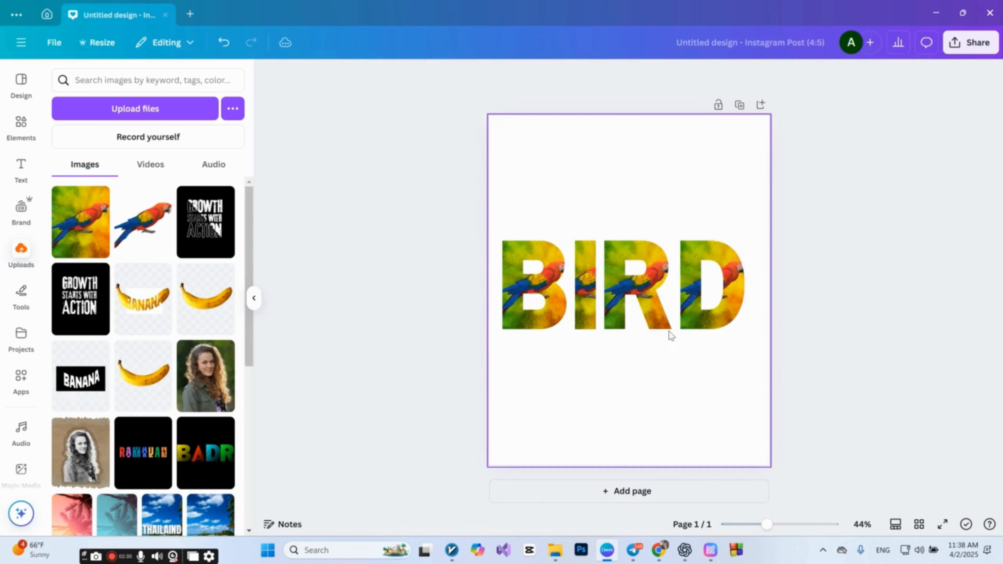
Enlarge and reposition the image inside the B frame so that it spans the whole page
{"action": "double_click", "coordinate": [543, 277]}
{"action": "left_click_drag", "start_coordinate": [499, 242], "coordinate": [354, 64]}
{"action": "left_click_drag", "start_coordinate": [475, 182], "coordinate": [633, 274]}
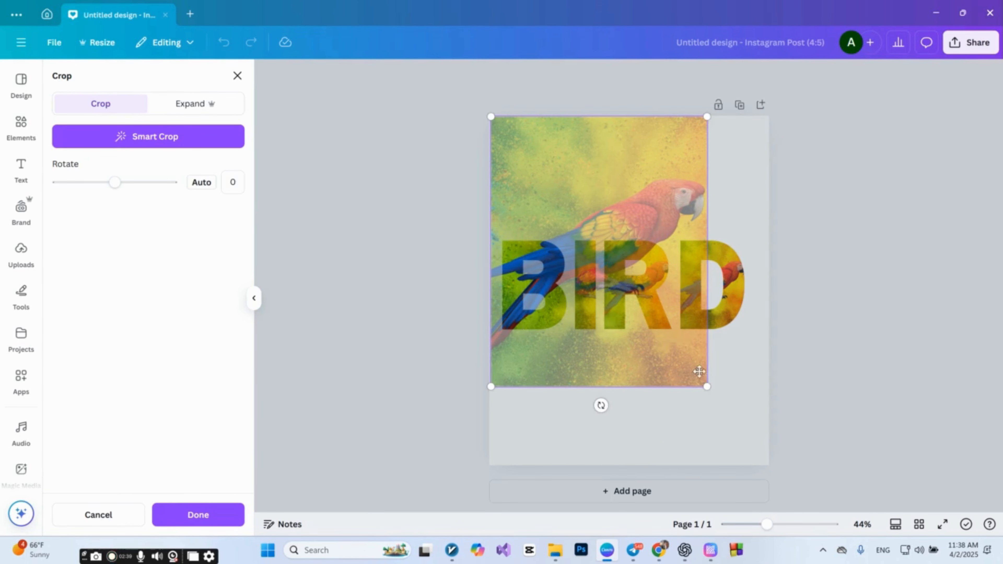
{"action": "left_click_drag", "start_coordinate": [709, 390], "coordinate": [766, 476]}
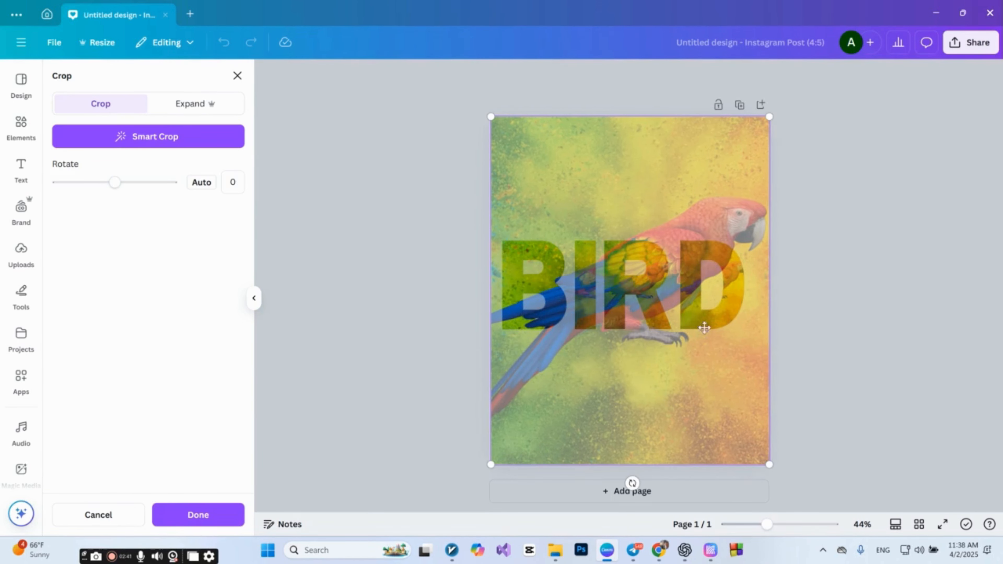
{"action": "left_click", "coordinate": [783, 265]}
Scale and shift the image inside the I frame to page size so the parrot continues from the B
{"action": "double_click", "coordinate": [589, 293]}
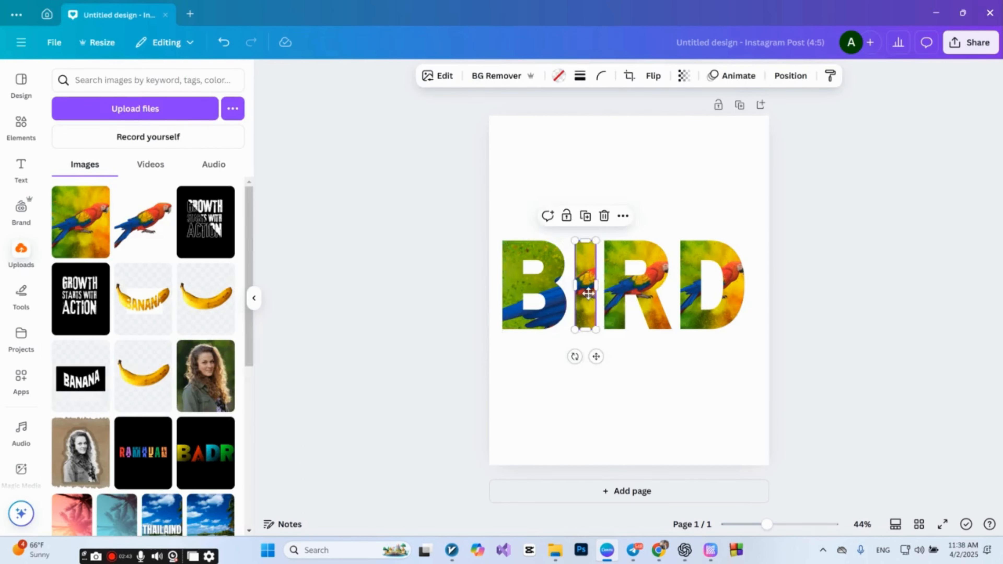
{"action": "left_click_drag", "start_coordinate": [550, 241], "coordinate": [347, 180]}
{"action": "left_click_drag", "start_coordinate": [505, 205], "coordinate": [551, 217]}
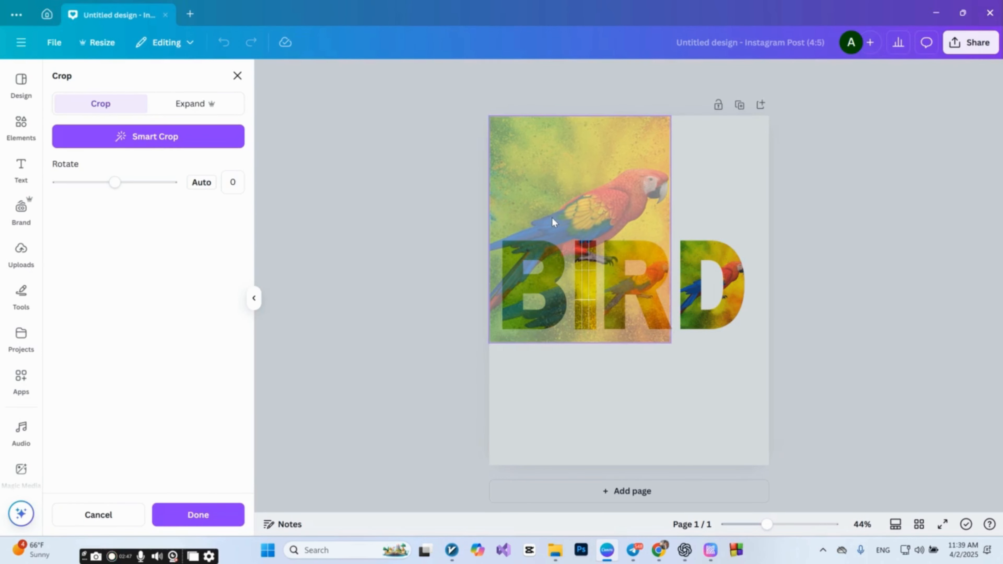
{"action": "left_click_drag", "start_coordinate": [672, 345], "coordinate": [764, 464]}
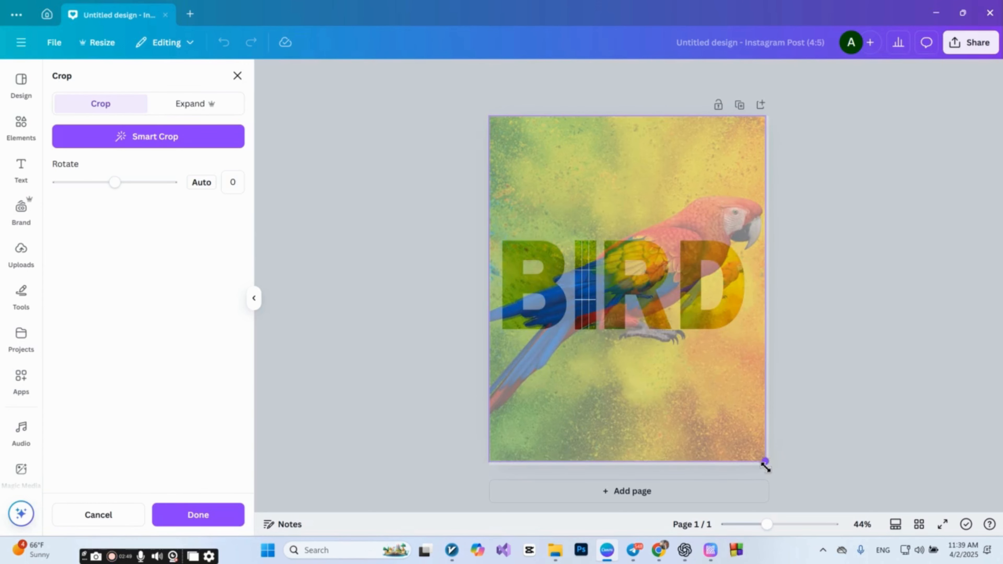
{"action": "left_click", "coordinate": [796, 381]}
Enlarge the image inside the R frame to fill the page, aligned with the picture in B and I
{"action": "left_click", "coordinate": [653, 286]}
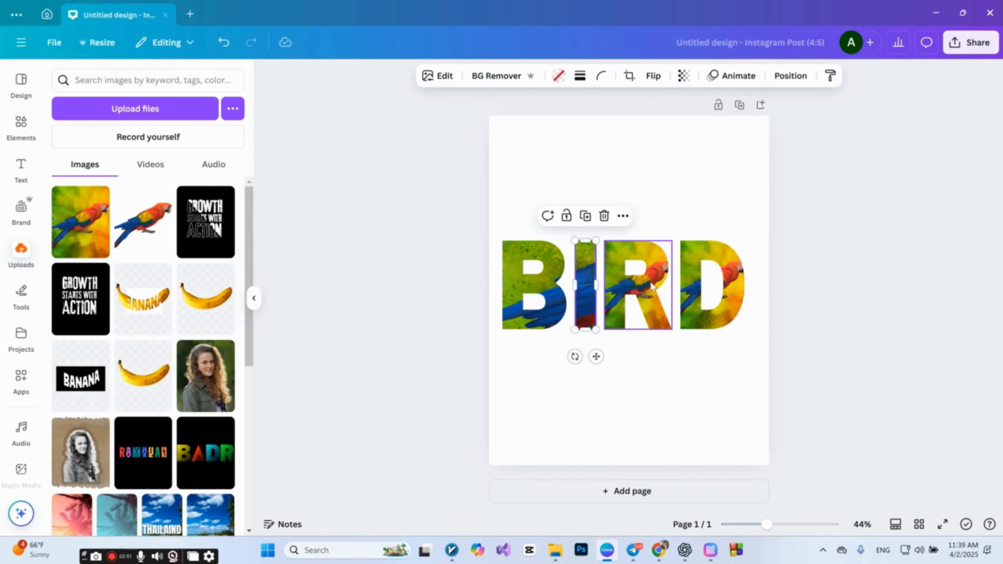
{"action": "double_click", "coordinate": [652, 283]}
{"action": "left_click_drag", "start_coordinate": [599, 239], "coordinate": [419, 169]}
{"action": "left_click_drag", "start_coordinate": [551, 182], "coordinate": [545, 189]}
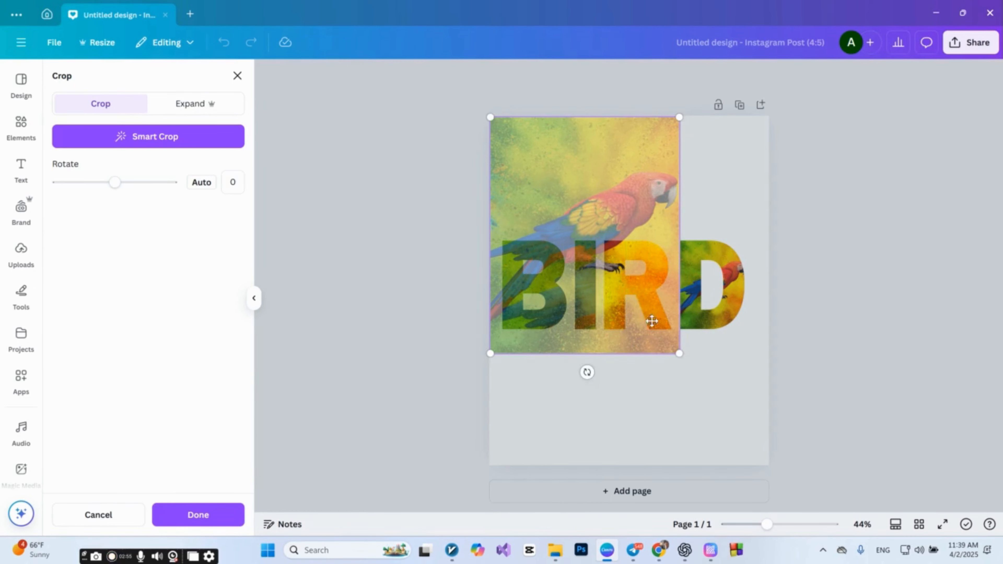
{"action": "left_click_drag", "start_coordinate": [683, 357], "coordinate": [767, 466]}
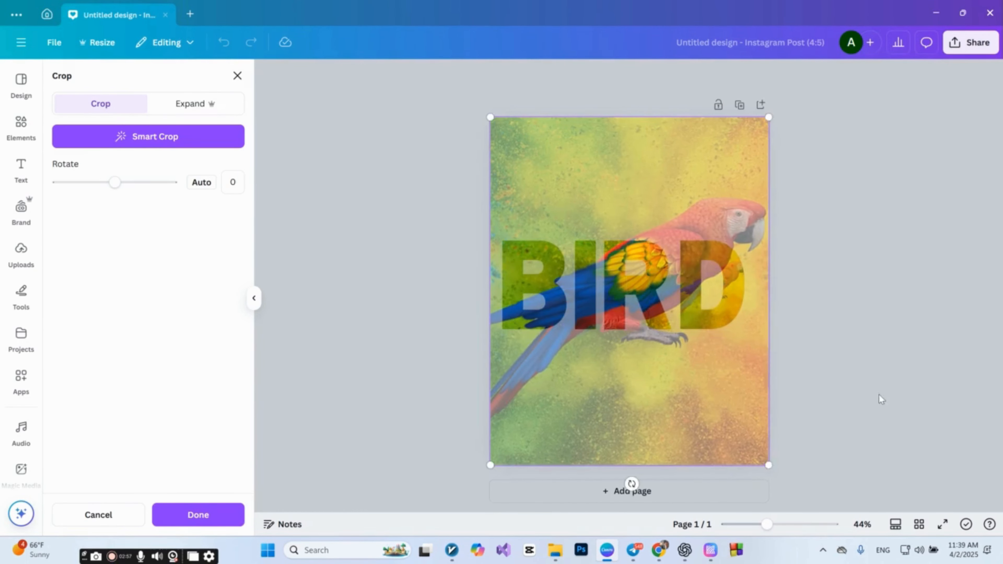
{"action": "left_click", "coordinate": [880, 401]}
Resize and align the image inside the D frame to the full page, completing the continuous parrot across the four letters
{"action": "double_click", "coordinate": [689, 293]}
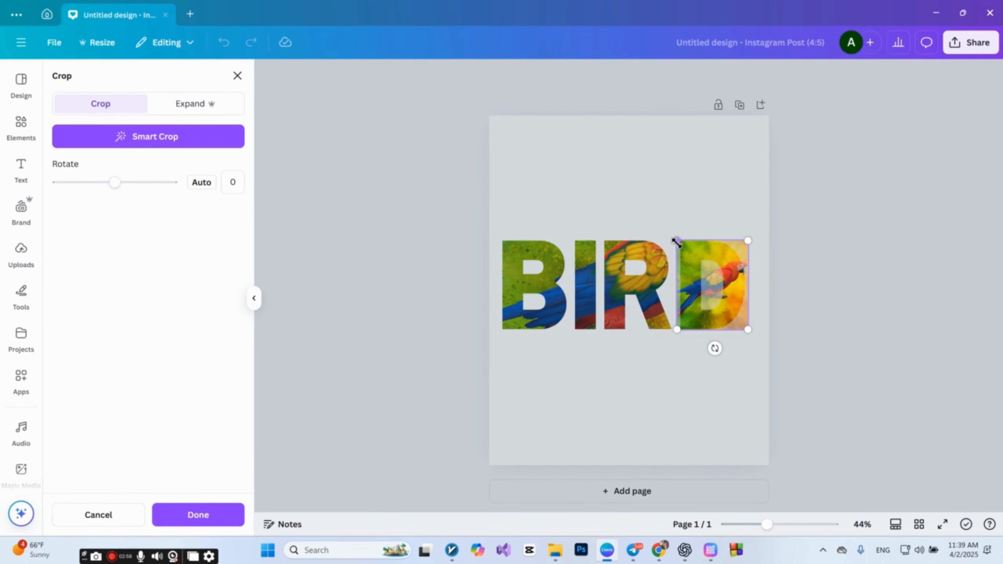
{"action": "left_click_drag", "start_coordinate": [678, 240], "coordinate": [385, 173]}
{"action": "left_click_drag", "start_coordinate": [570, 155], "coordinate": [531, 235]}
{"action": "left_click_drag", "start_coordinate": [511, 119], "coordinate": [439, 132]}
{"action": "left_click_drag", "start_coordinate": [598, 179], "coordinate": [634, 232]}
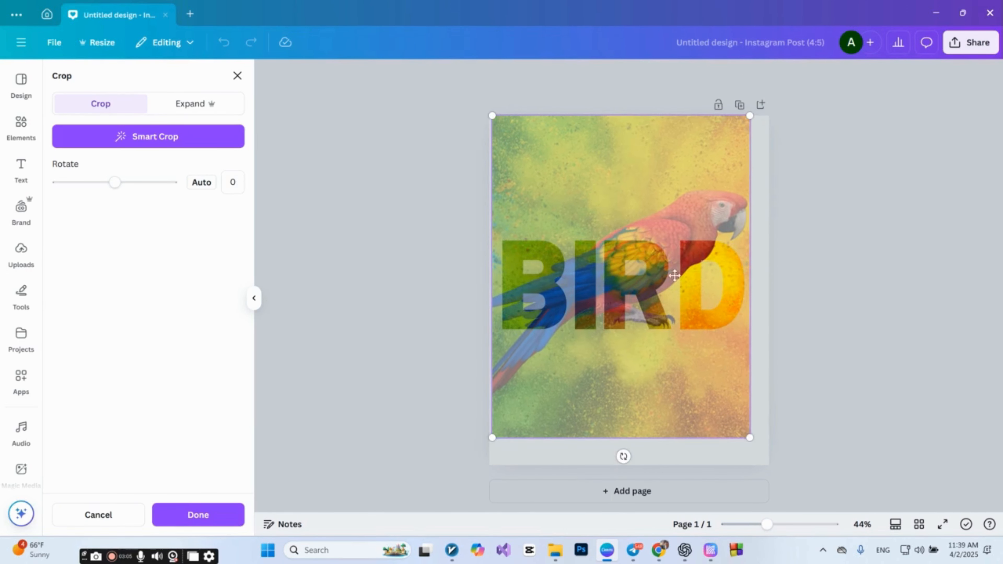
{"action": "left_click_drag", "start_coordinate": [654, 365], "coordinate": [653, 365]}
{"action": "left_click_drag", "start_coordinate": [756, 443], "coordinate": [768, 462]}
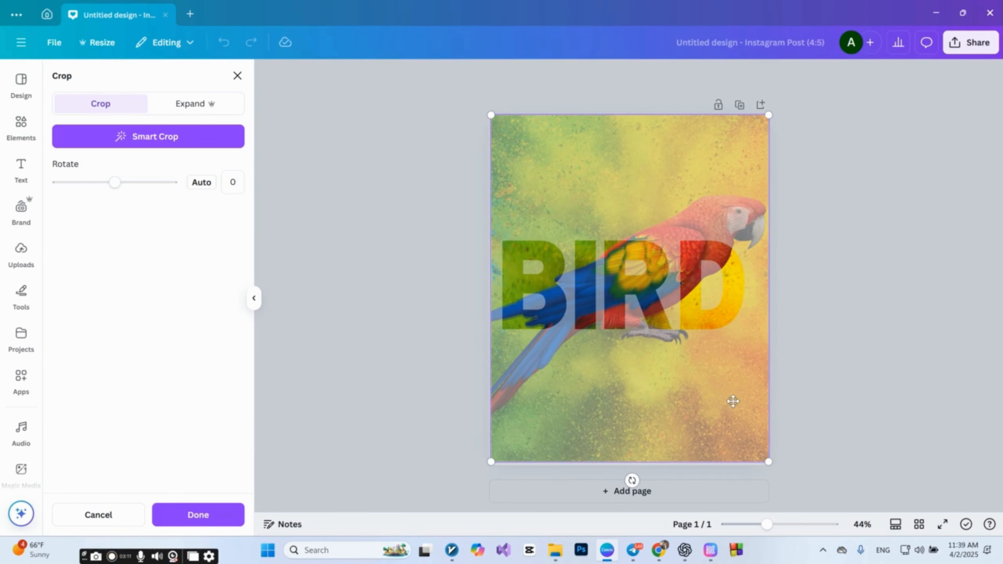
{"action": "left_click_drag", "start_coordinate": [728, 402], "coordinate": [726, 405]}
{"action": "left_click", "coordinate": [806, 395]}
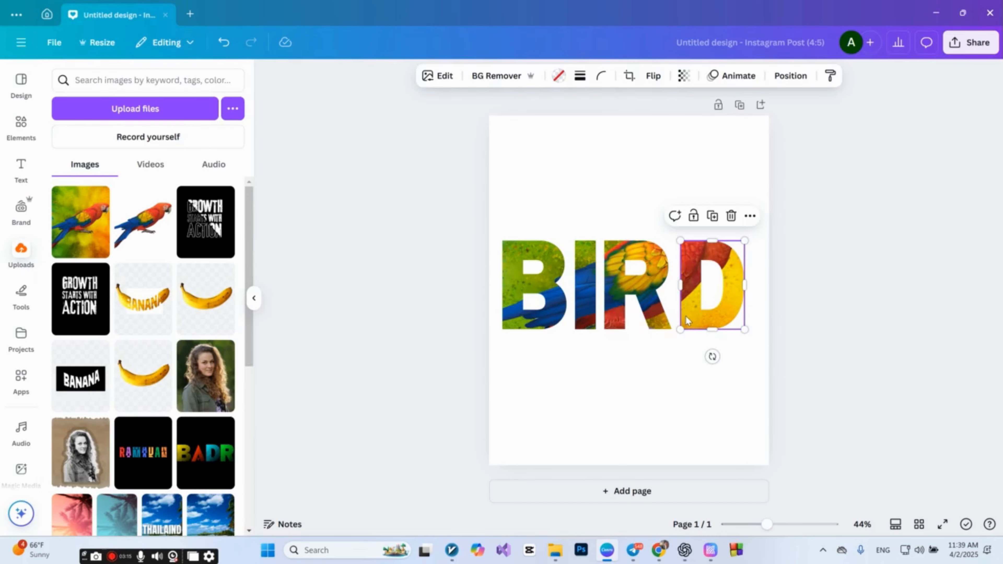
Add the uploaded parrot cutout without background to the page and enlarge it to cover the full page
{"action": "left_click", "coordinate": [142, 237]}
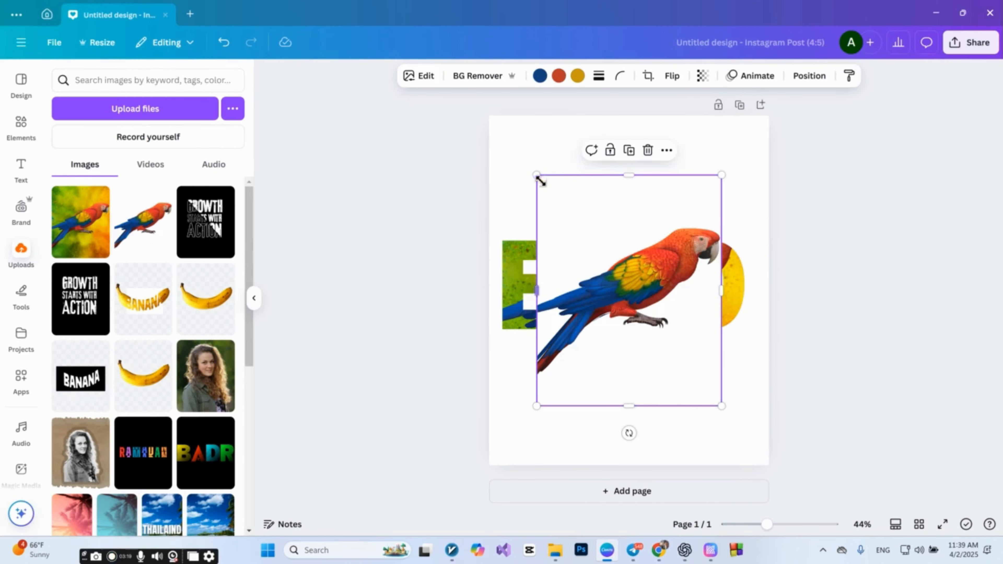
{"action": "left_click_drag", "start_coordinate": [538, 178], "coordinate": [464, 149]}
{"action": "left_click_drag", "start_coordinate": [725, 410], "coordinate": [760, 469]}
Move the parrot cutout layer beneath the D, R, I and B letter layers, just above the page background
{"action": "right_click", "coordinate": [695, 360]}
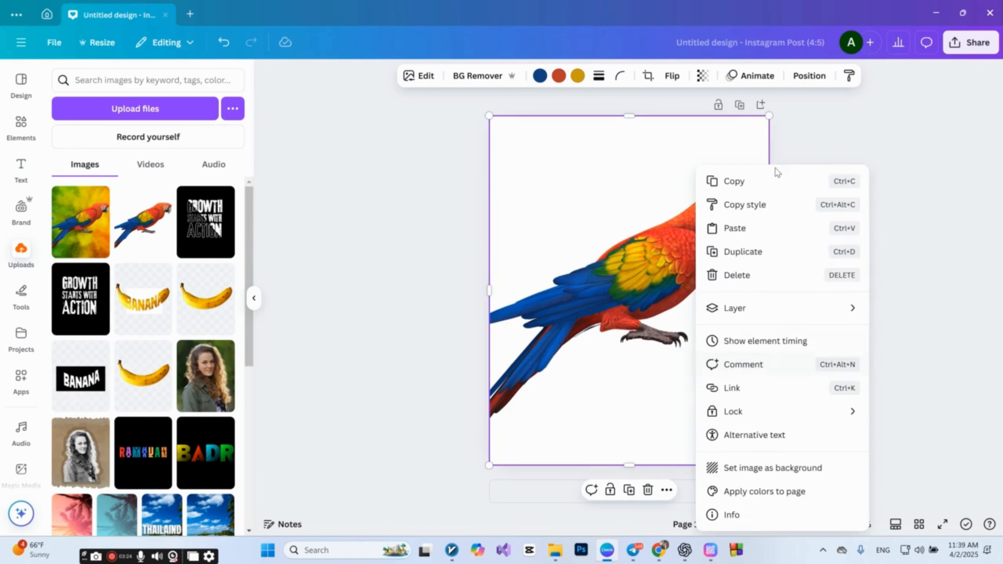
{"action": "left_click", "coordinate": [811, 76]}
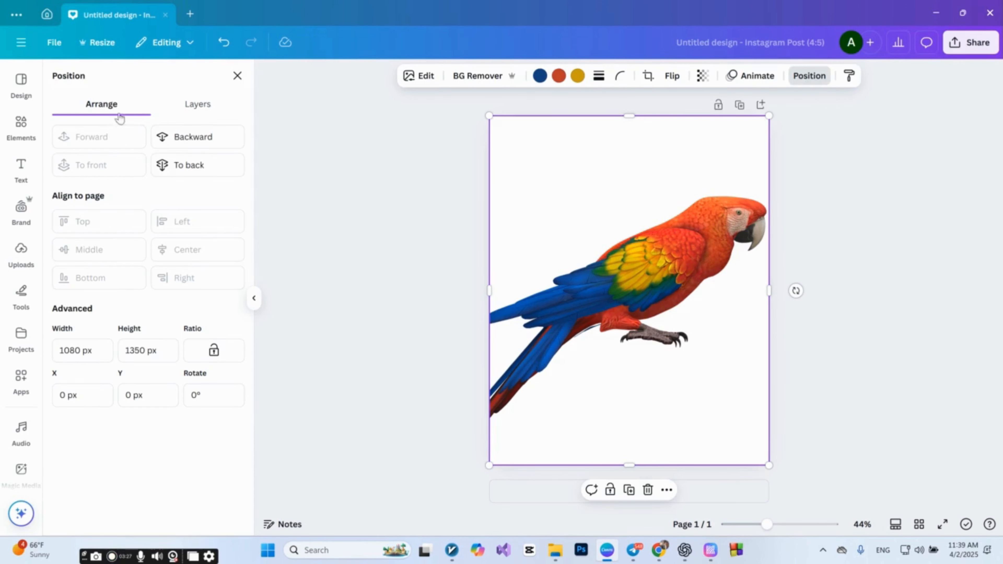
{"action": "left_click", "coordinate": [237, 76]}
{"action": "left_click", "coordinate": [800, 78]}
{"action": "left_click", "coordinate": [197, 104]}
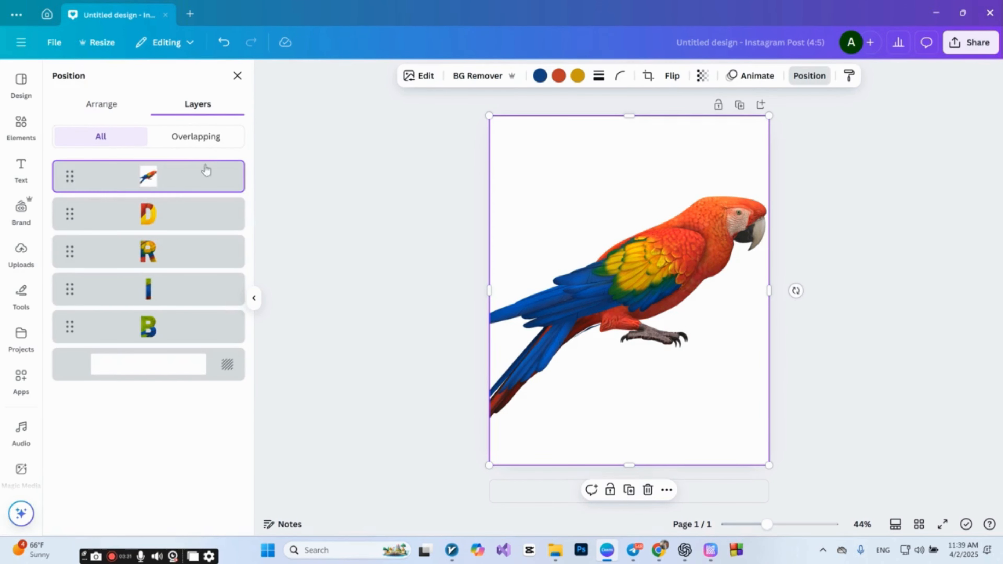
{"action": "left_click_drag", "start_coordinate": [205, 170], "coordinate": [206, 326]}
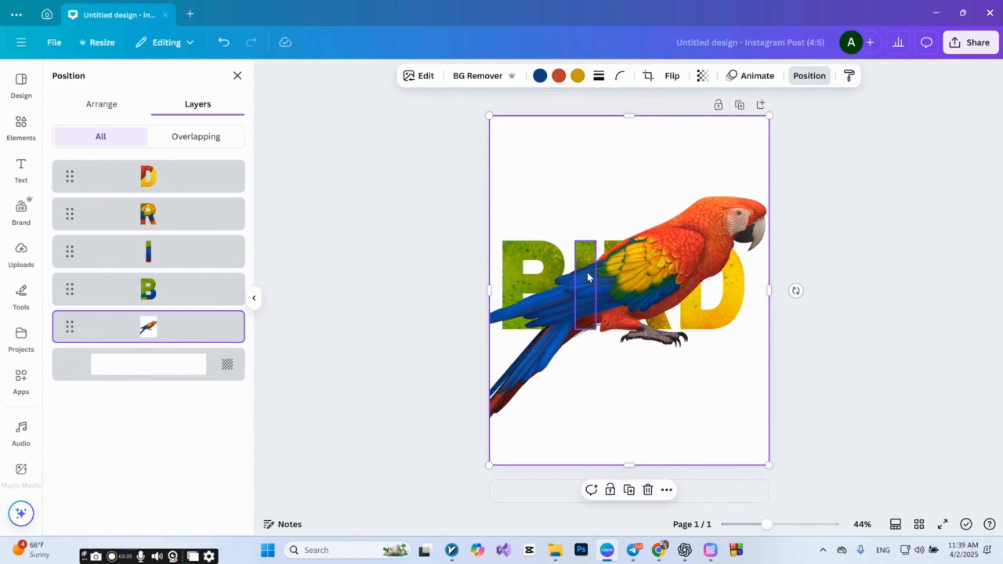
Give the B letter frame a thin solid border and colour it white
{"action": "left_click", "coordinate": [528, 273]}
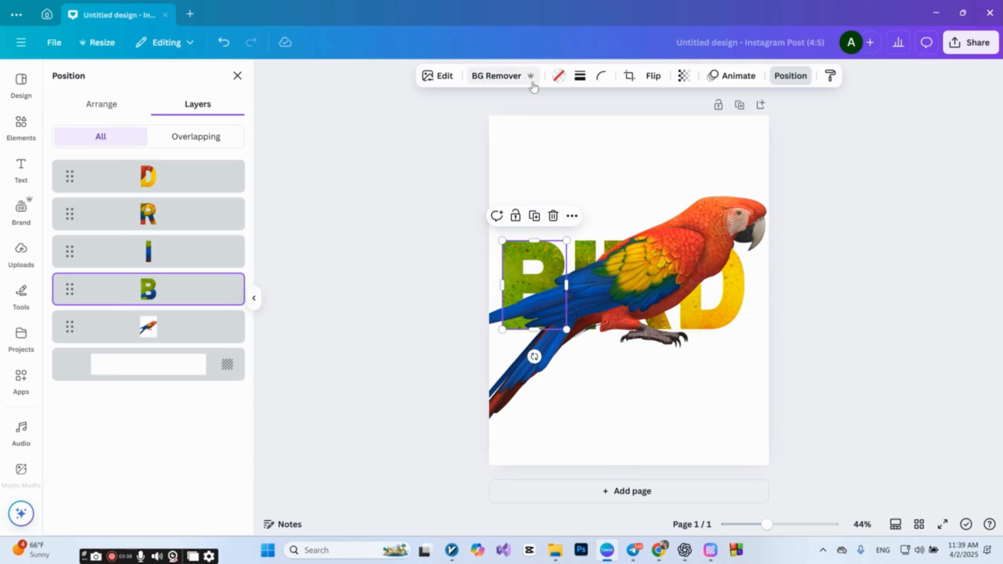
{"action": "left_click", "coordinate": [580, 76]}
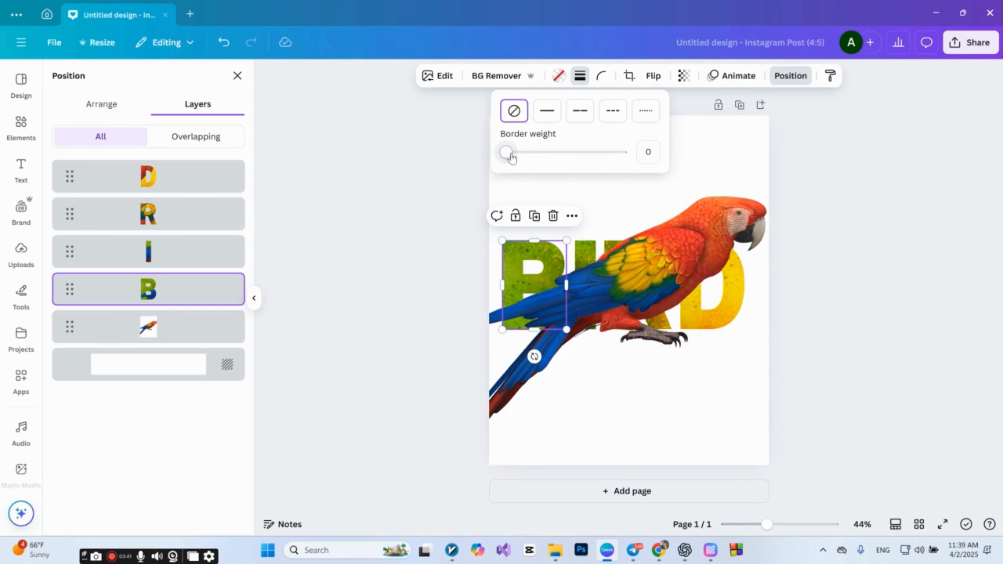
{"action": "left_click_drag", "start_coordinate": [510, 156], "coordinate": [514, 158]}
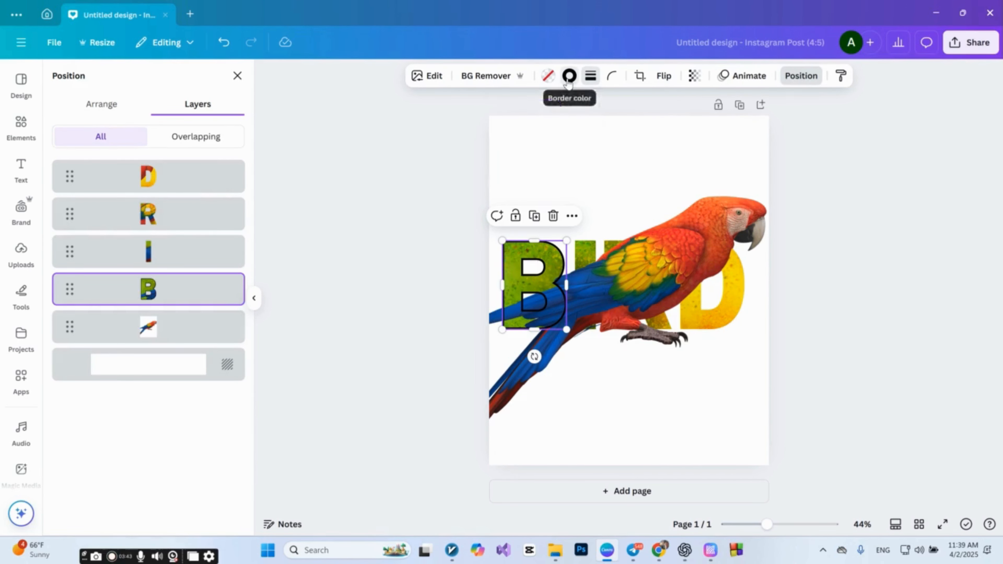
{"action": "left_click", "coordinate": [570, 76]}
{"action": "left_click", "coordinate": [125, 164]}
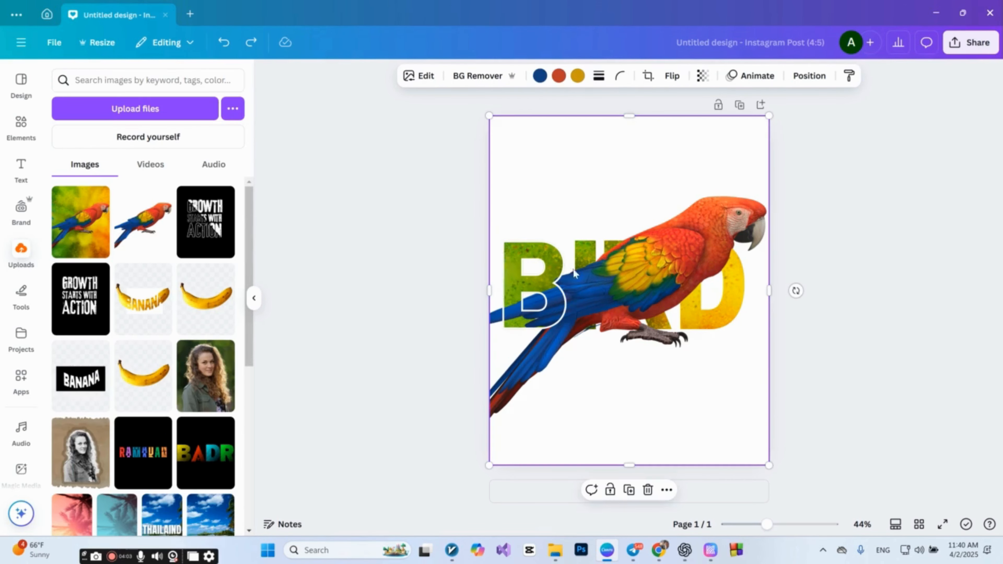
Copy the B frame's white border style to the I, R and D letter frames
{"action": "left_click", "coordinate": [552, 267]}
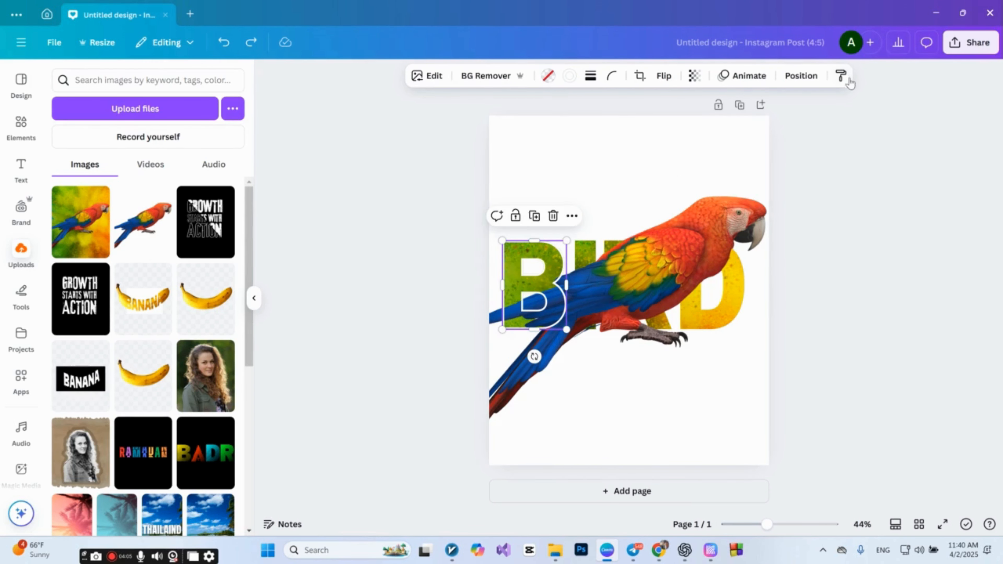
{"action": "left_click", "coordinate": [841, 75]}
{"action": "left_click", "coordinate": [585, 284]}
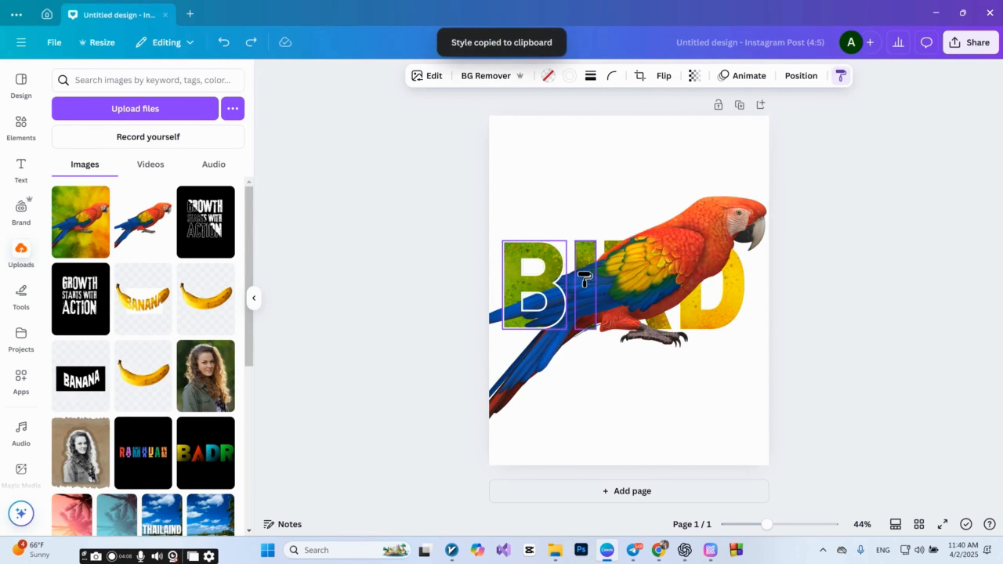
{"action": "left_click", "coordinate": [841, 75]}
{"action": "left_click", "coordinate": [627, 296]}
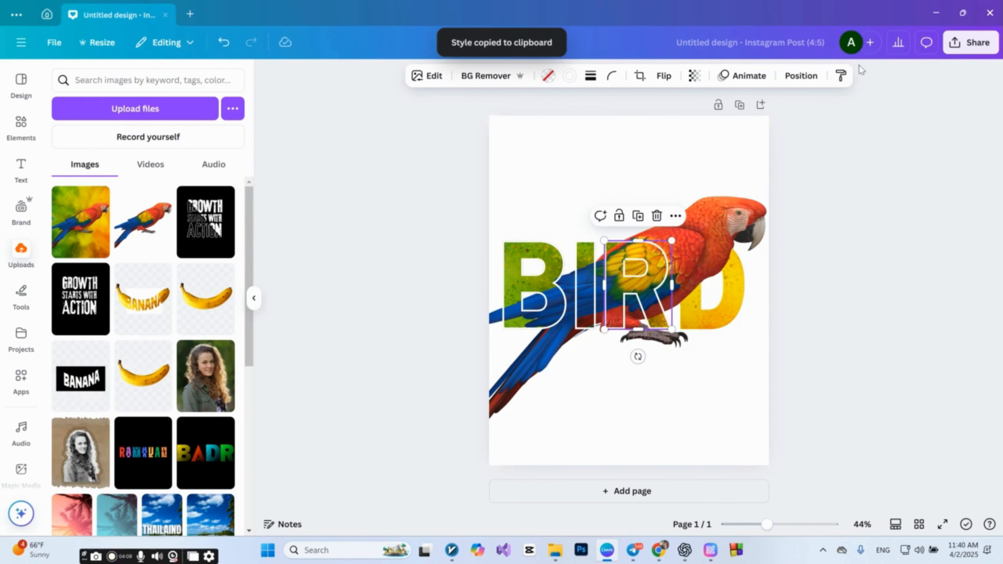
{"action": "left_click", "coordinate": [841, 75]}
{"action": "left_click", "coordinate": [719, 299]}
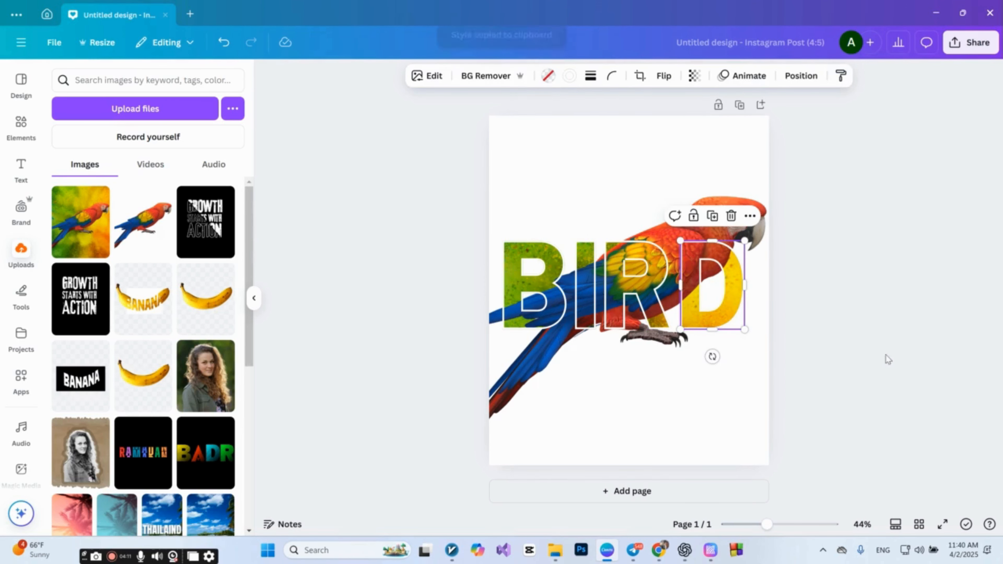
{"action": "left_click", "coordinate": [879, 334]}
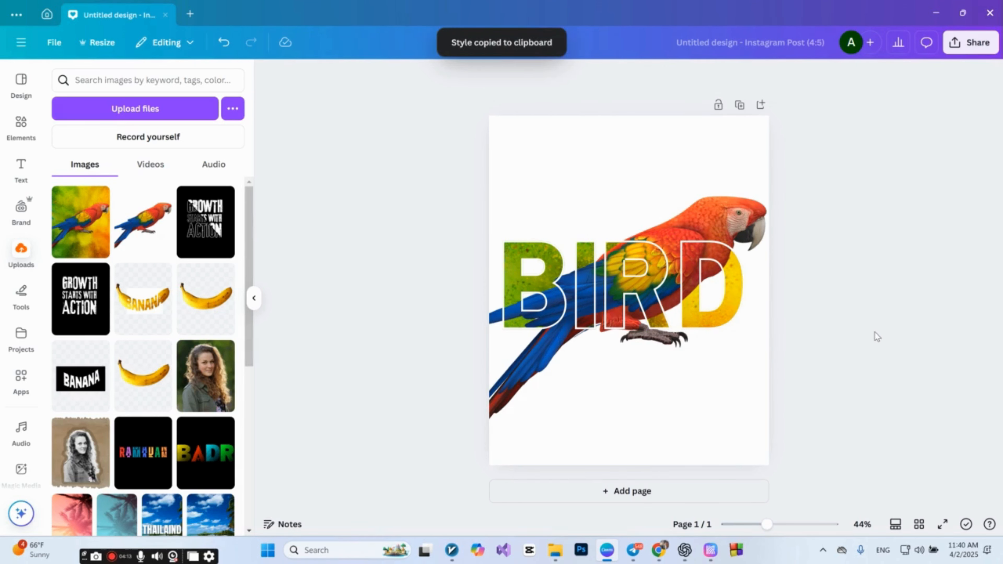